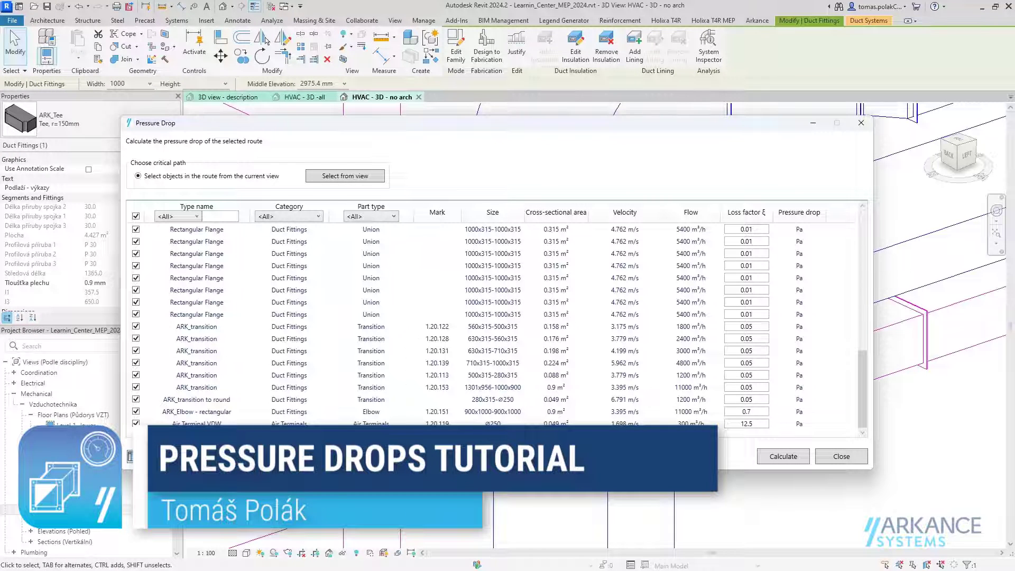
Step: Calculate the route, then give the five Elbow fittings a 0.6 loss factor
{"action": "left_click", "coordinate": [784, 459]}
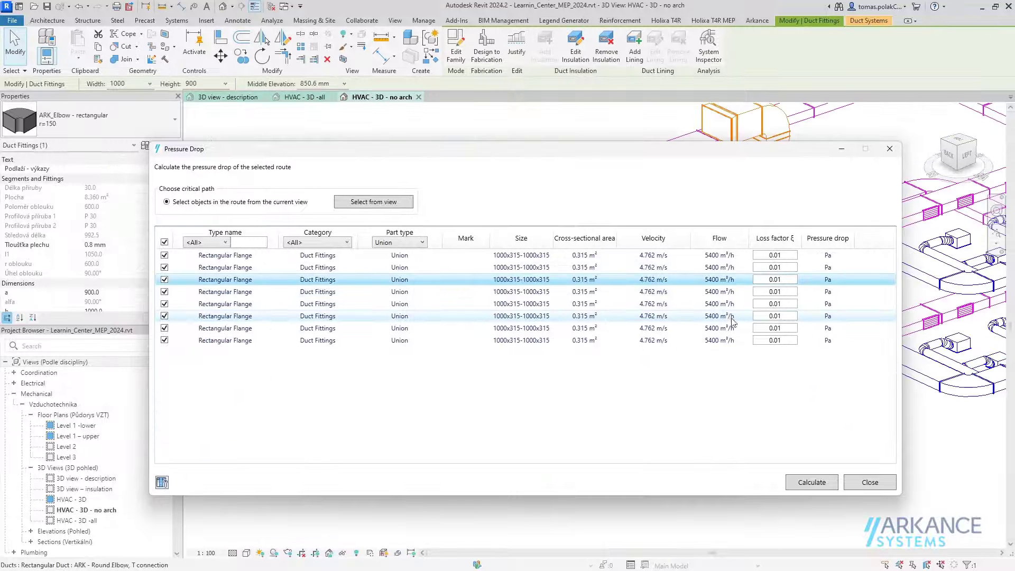
{"action": "left_click", "coordinate": [400, 242]}
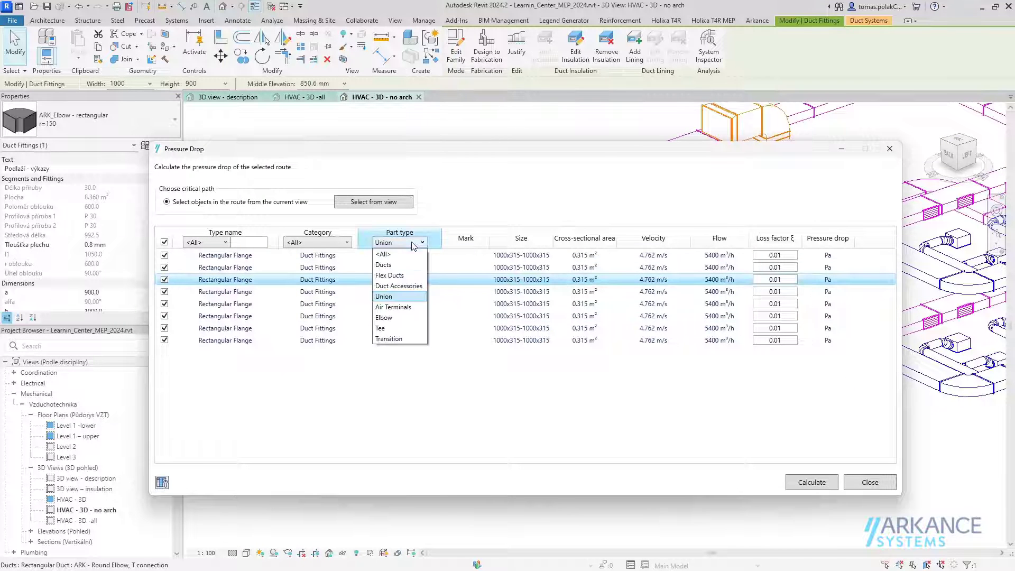
{"action": "left_click", "coordinate": [401, 317]}
{"action": "left_click_drag", "start_coordinate": [412, 261], "coordinate": [404, 302]}
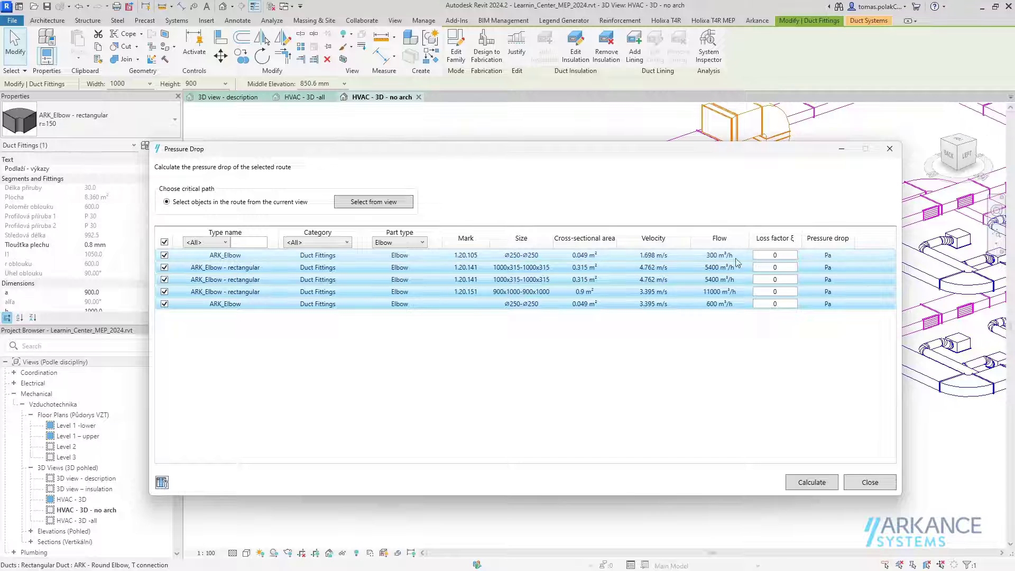
{"action": "type", "text": "0.6"}
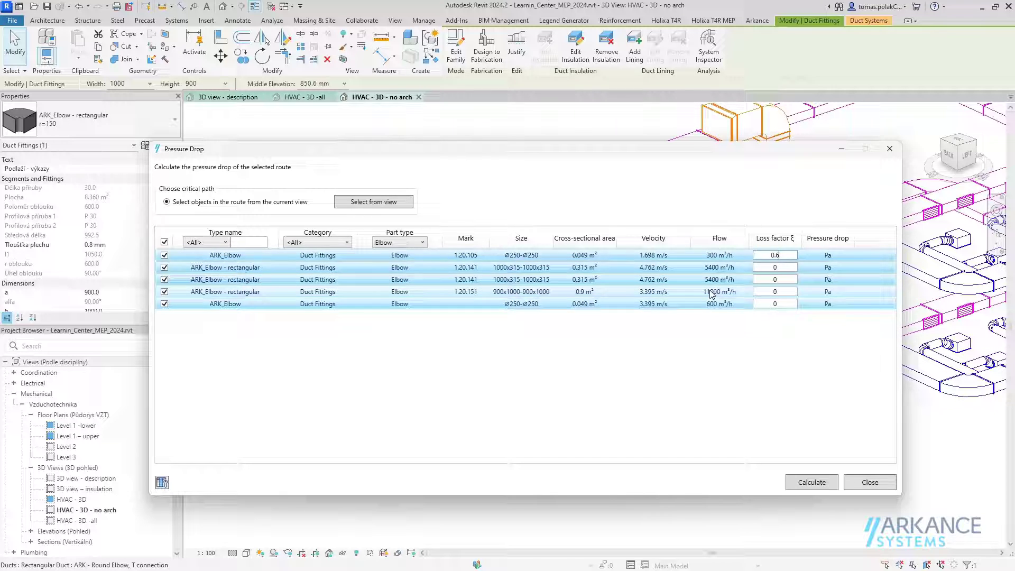
{"action": "left_click", "coordinate": [724, 292]}
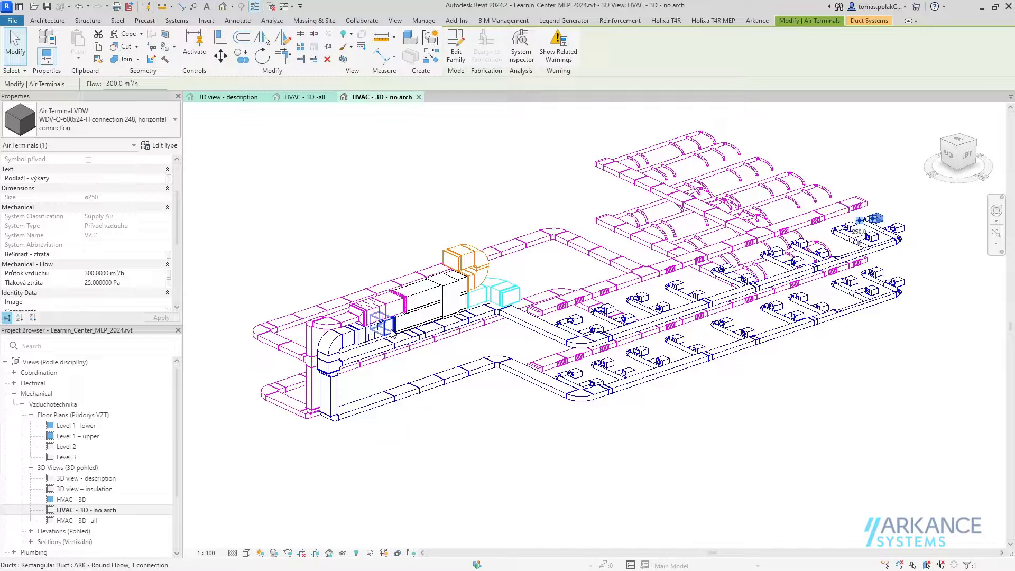
Step: Select the whole connected duct branch and run Pressure Drops on it
{"action": "key", "text": "Tab"}
{"action": "left_click", "coordinate": [392, 333]}
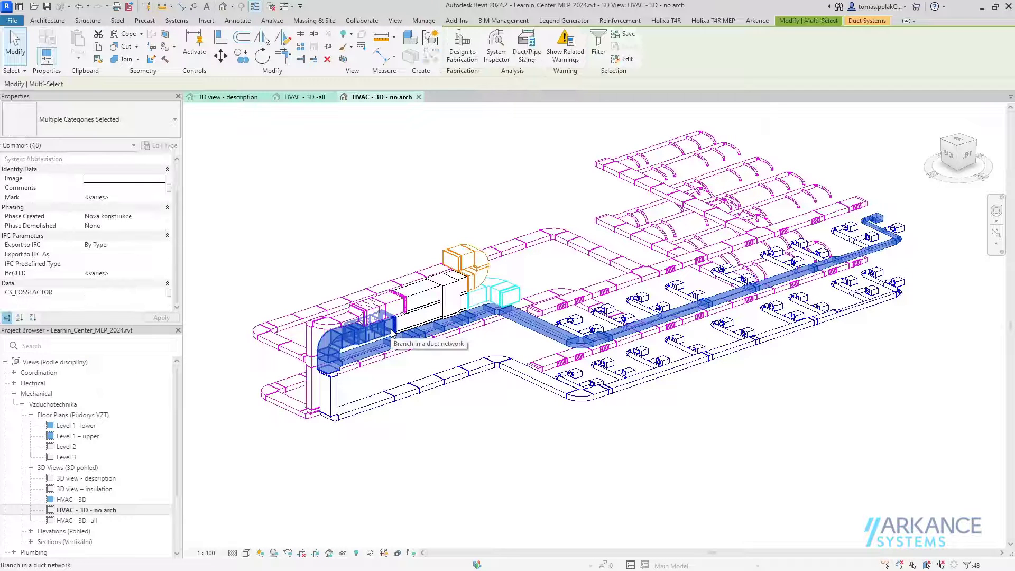
{"action": "left_click", "coordinate": [458, 22]}
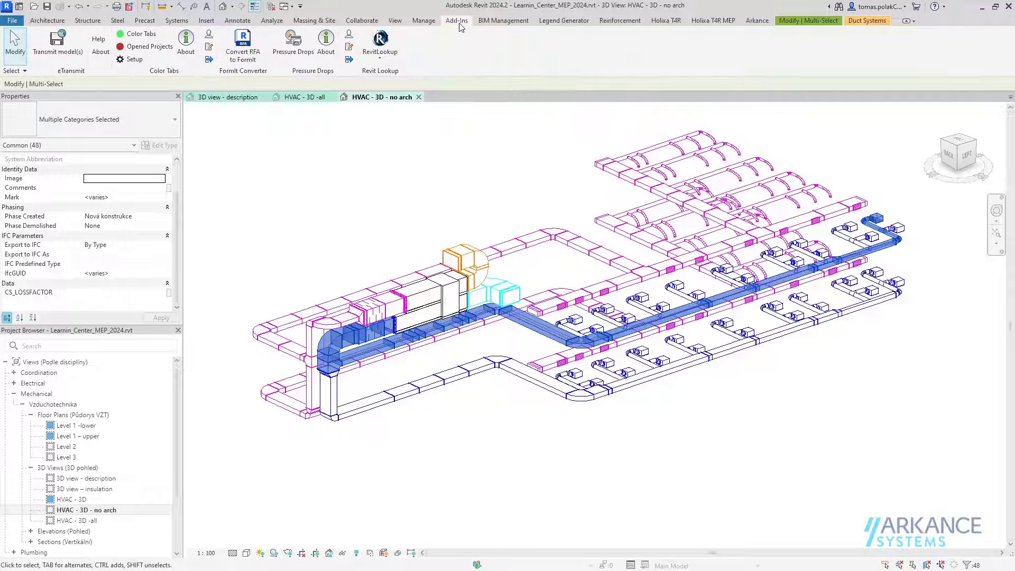
{"action": "left_click", "coordinate": [294, 44]}
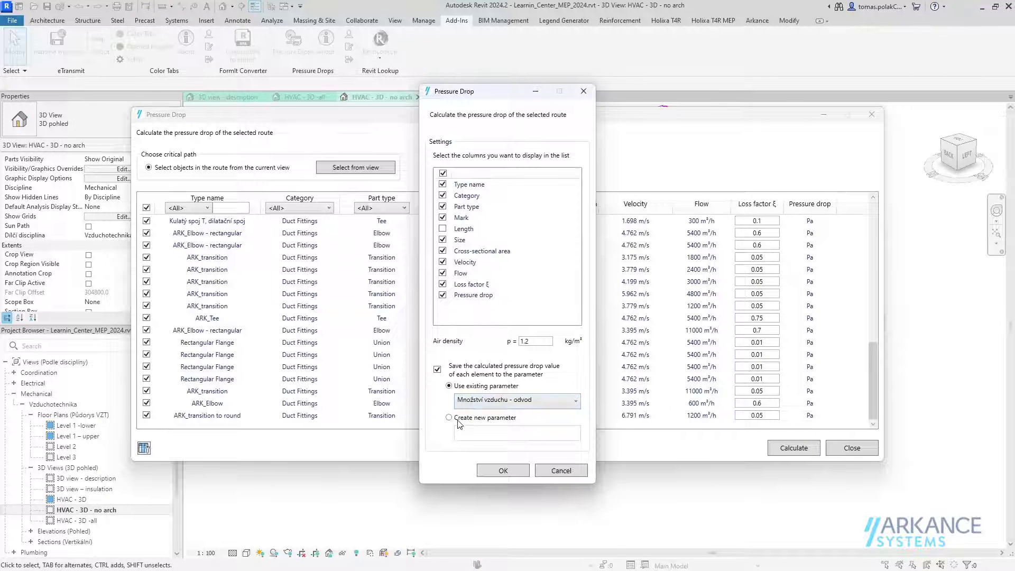
Step: Save the results to a new parameter named 'ARK - pressure drop'
{"action": "left_click", "coordinate": [449, 418]}
{"action": "left_click", "coordinate": [463, 432]}
{"action": "type", "text": "AR"}
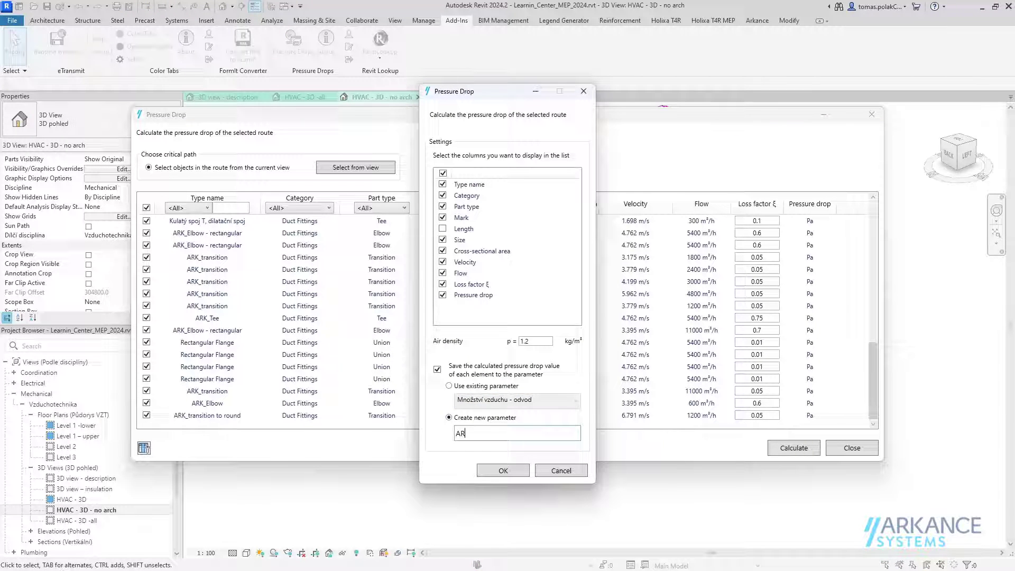
{"action": "type", "text": "K - pressure drop"}
{"action": "left_click", "coordinate": [500, 474]}
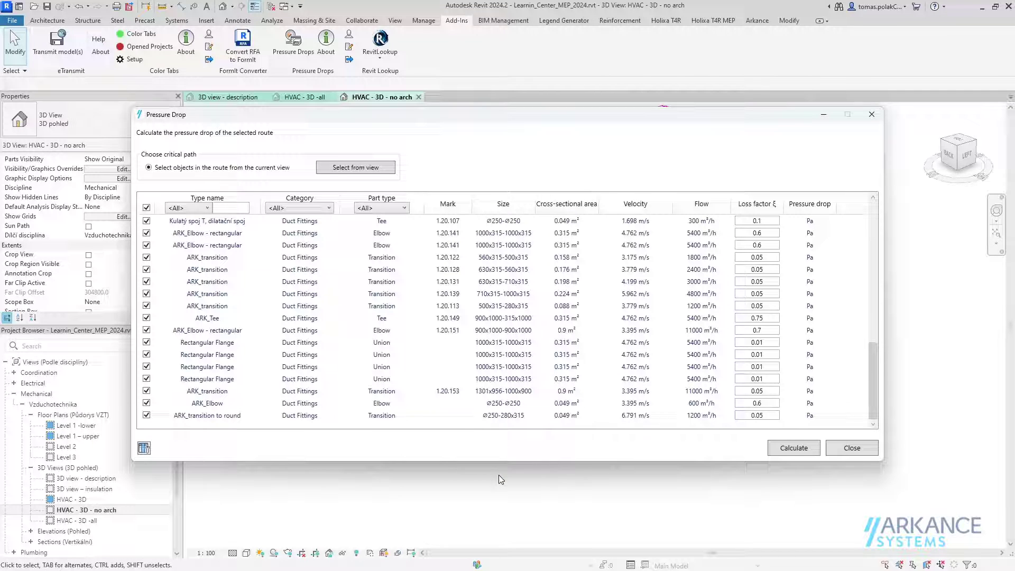
Step: Close the pressure drop results and switch to the 'HVAC - 3D - no arch' view
{"action": "left_click", "coordinate": [794, 448]}
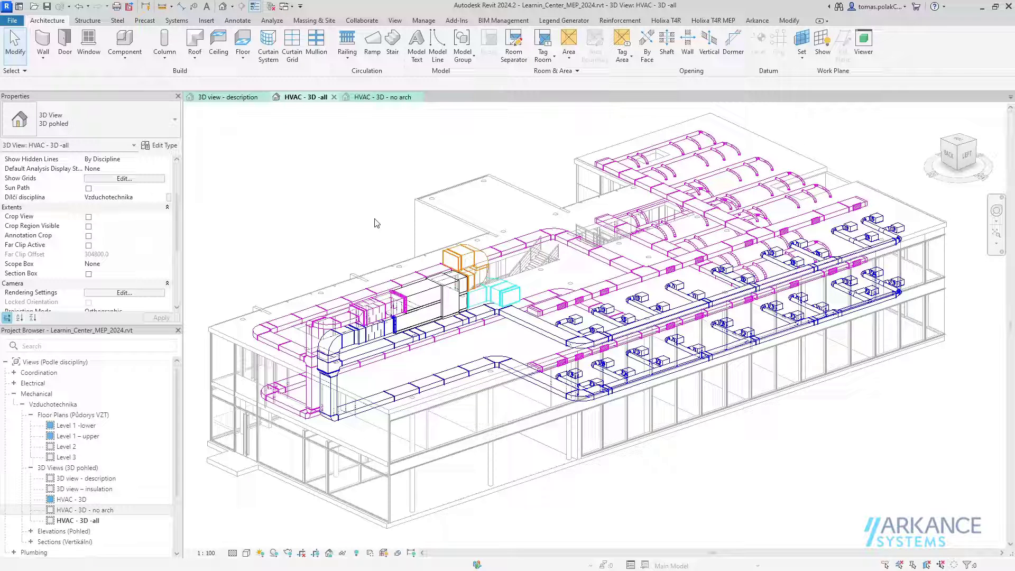
{"action": "left_click", "coordinate": [374, 99]}
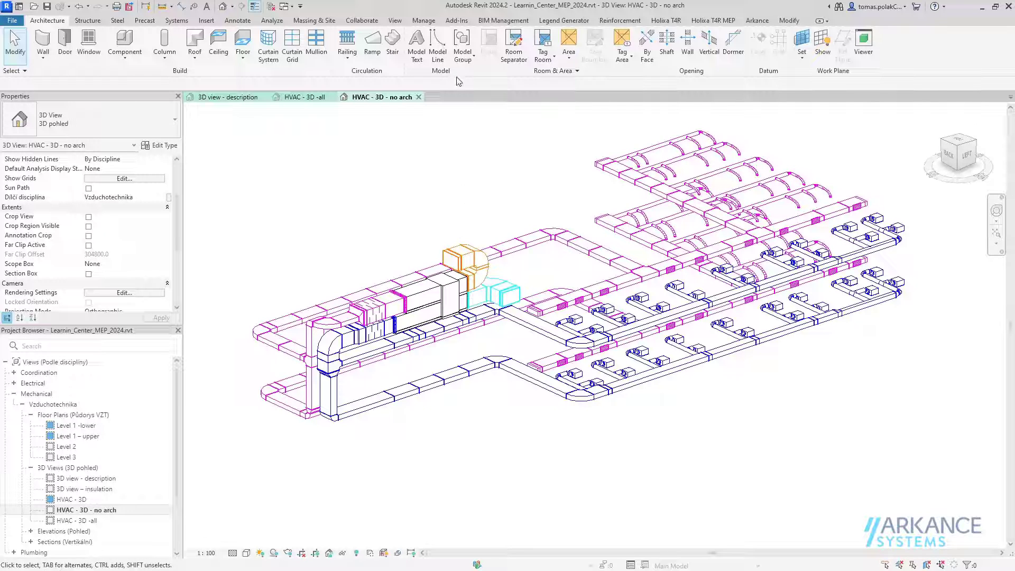
{"action": "left_click", "coordinate": [457, 22]}
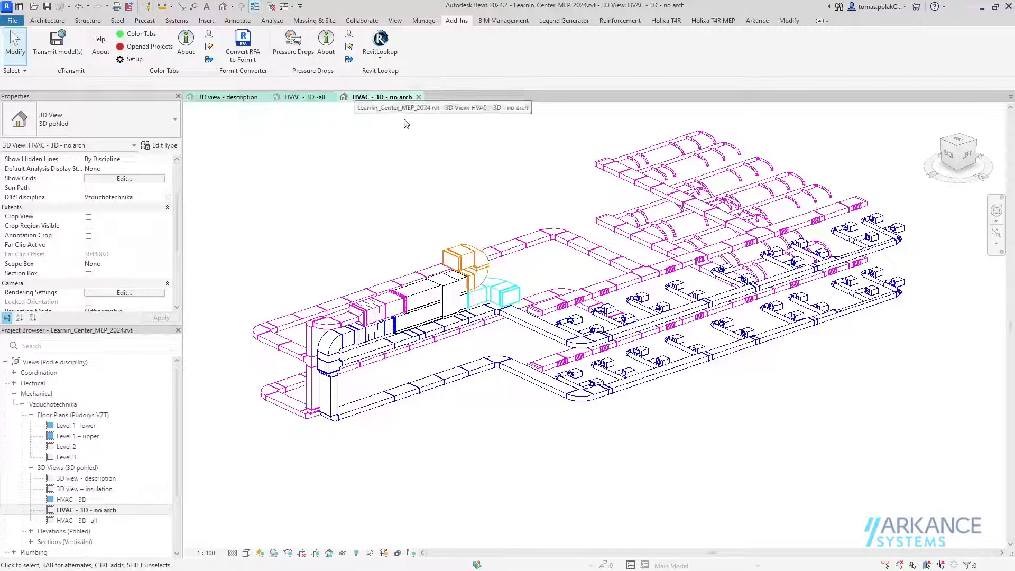
Step: Select the supply duct branch from an air terminal and open its Pressure Drops route table
{"action": "left_click", "coordinate": [882, 220]}
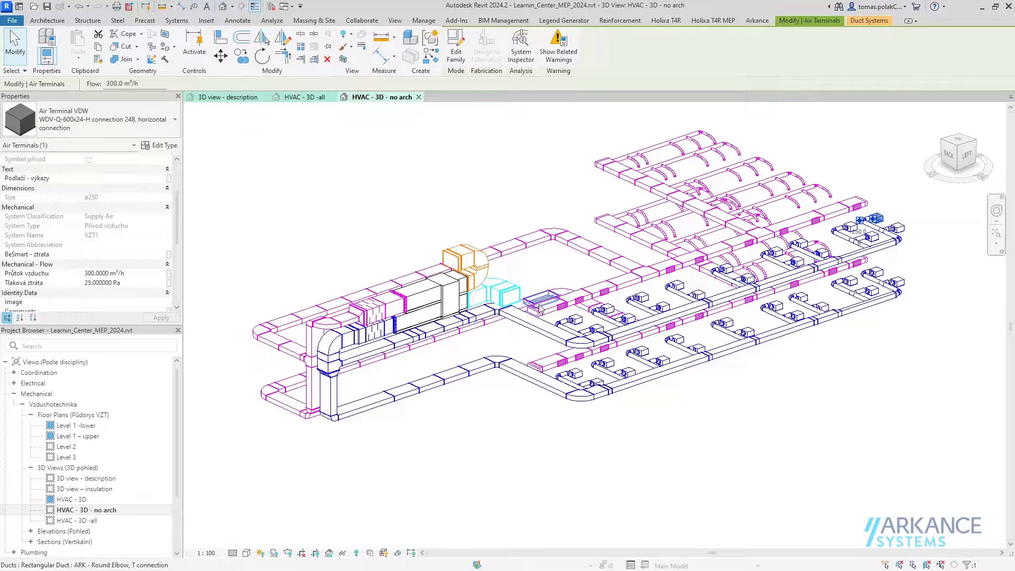
{"action": "key", "text": "Tab"}
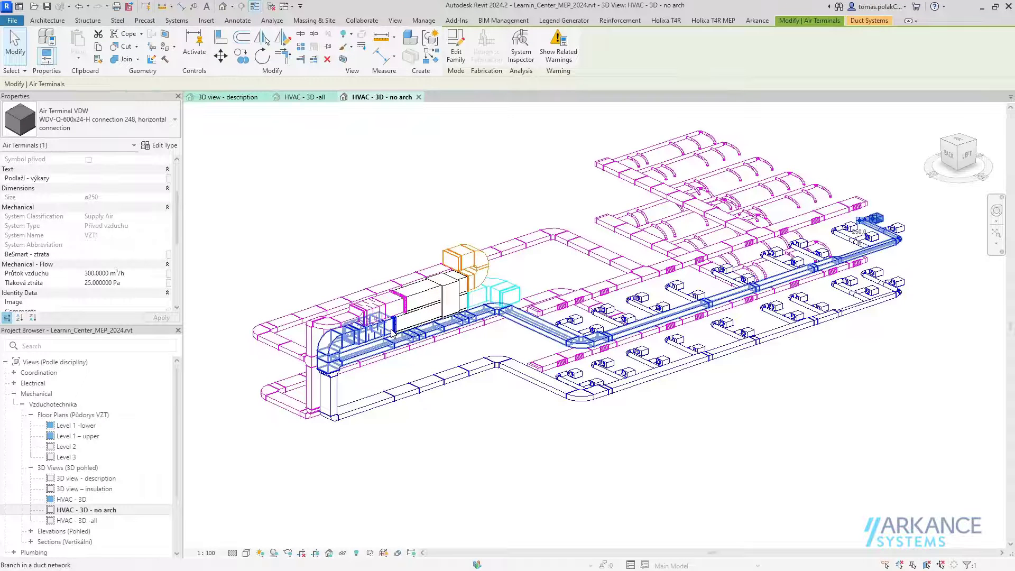
{"action": "left_click", "coordinate": [393, 333]}
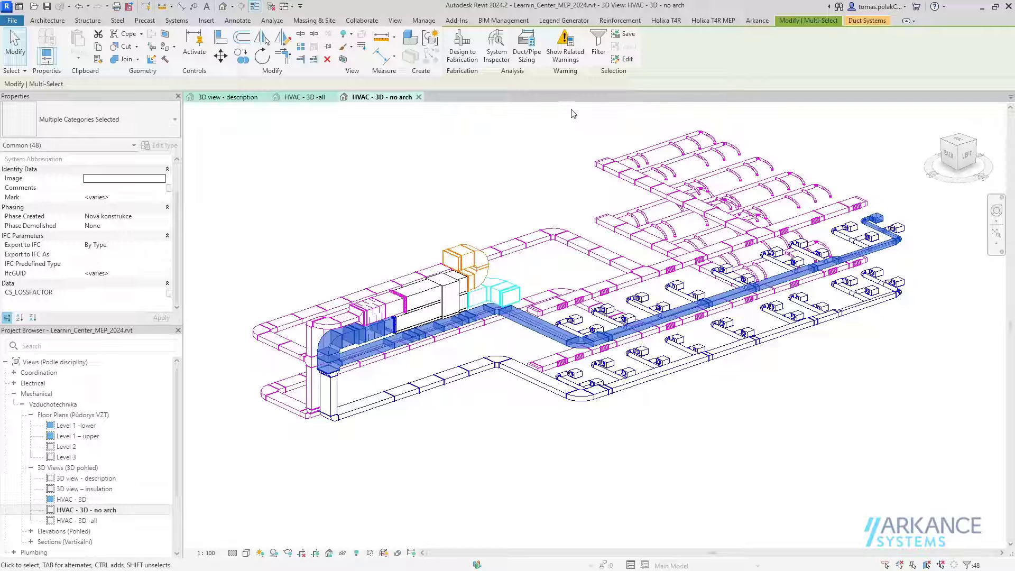
{"action": "left_click", "coordinate": [457, 21]}
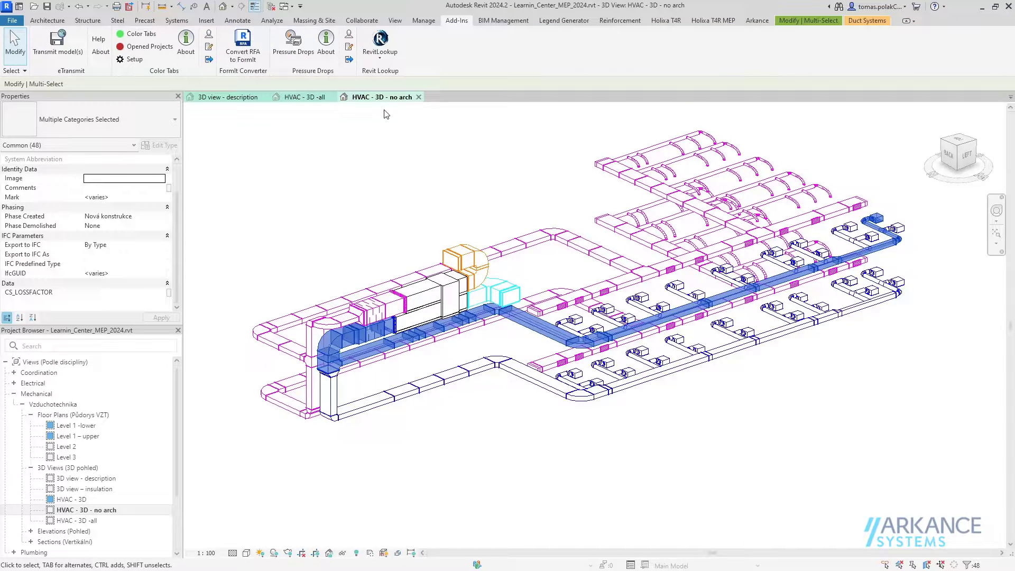
{"action": "left_click", "coordinate": [294, 48]}
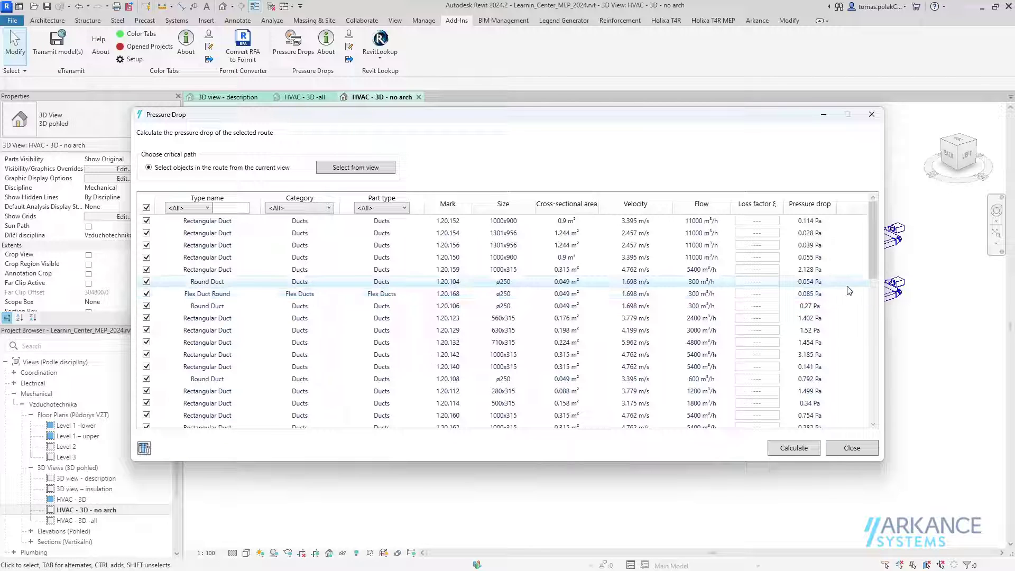
Step: Enter a 12.5 loss factor for the Air Terminal VDW row
{"action": "left_click_drag", "start_coordinate": [871, 246], "coordinate": [881, 363]}
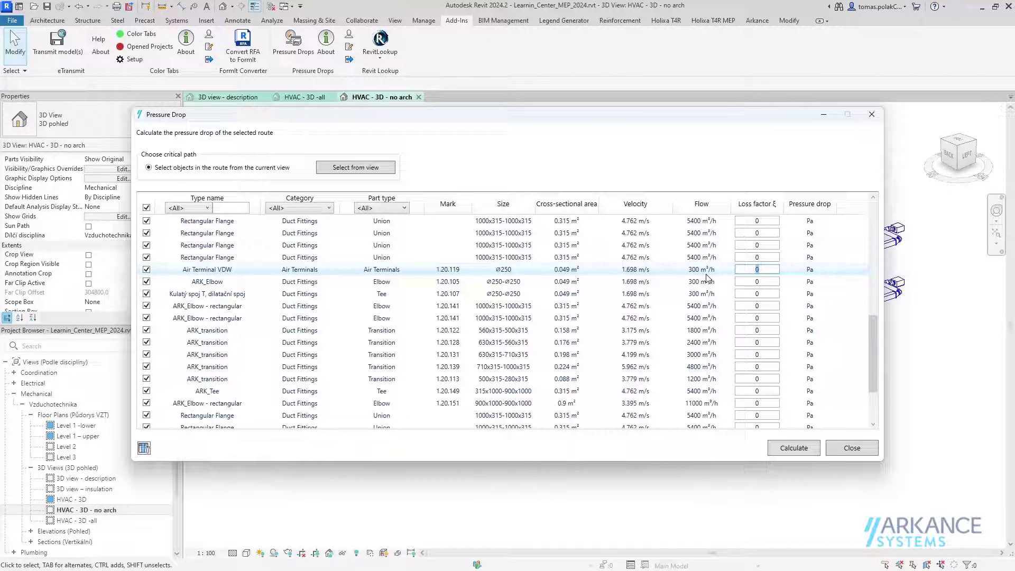
{"action": "type", "text": "12.5"}
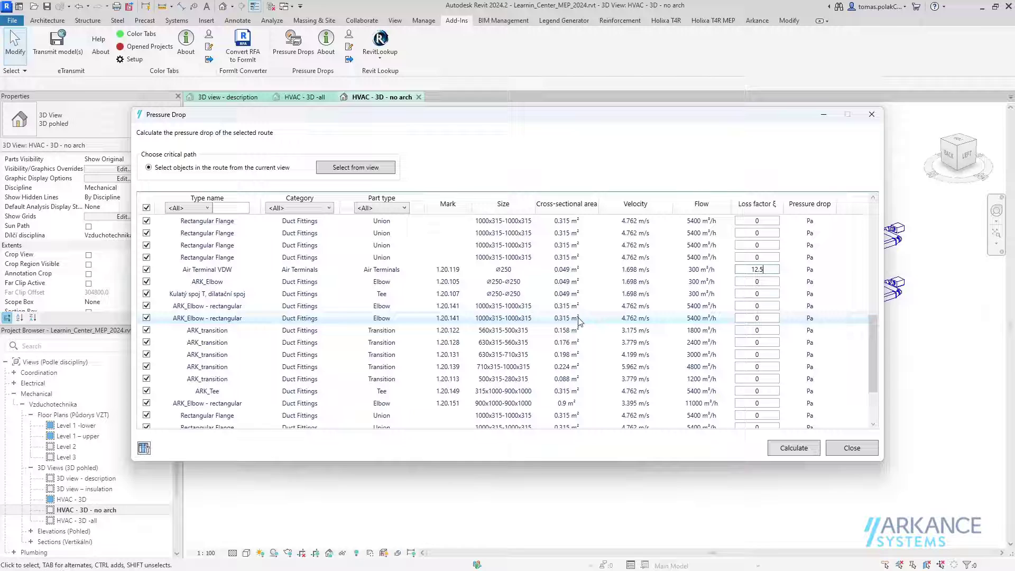
{"action": "scroll", "coordinate": [472, 328], "scroll_direction": "down", "scroll_amount": 1}
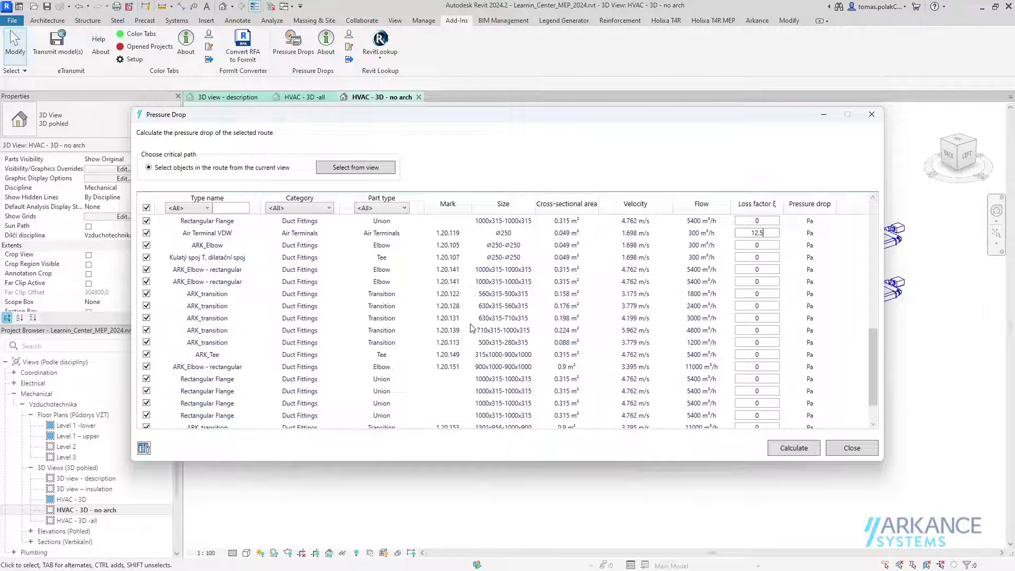
{"action": "scroll", "coordinate": [472, 328], "scroll_direction": "down", "scroll_amount": 1}
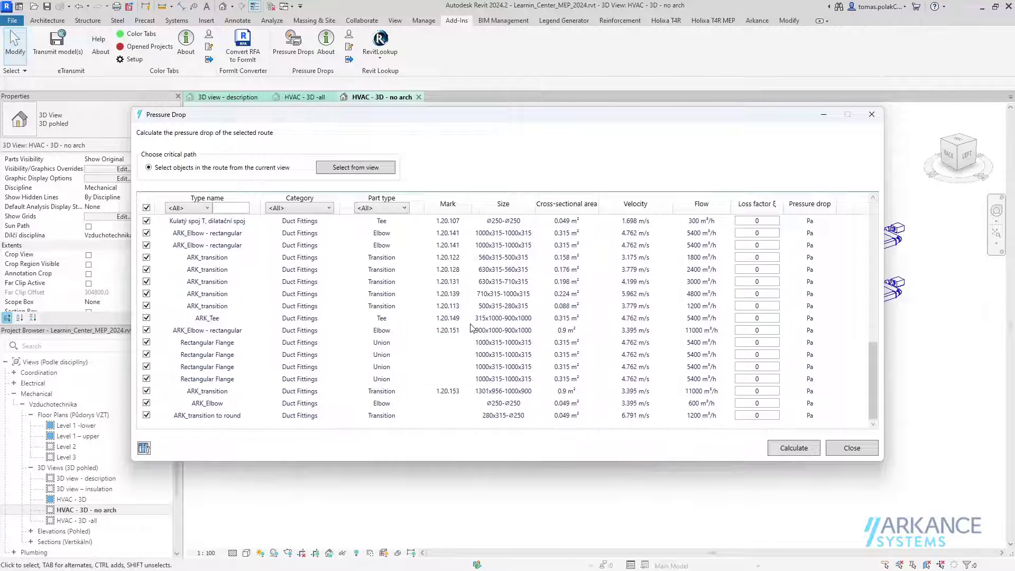
Step: Zoom to the ARK_Tee fitting in the model and set its loss factor to 0.75
{"action": "left_click", "coordinate": [214, 319]}
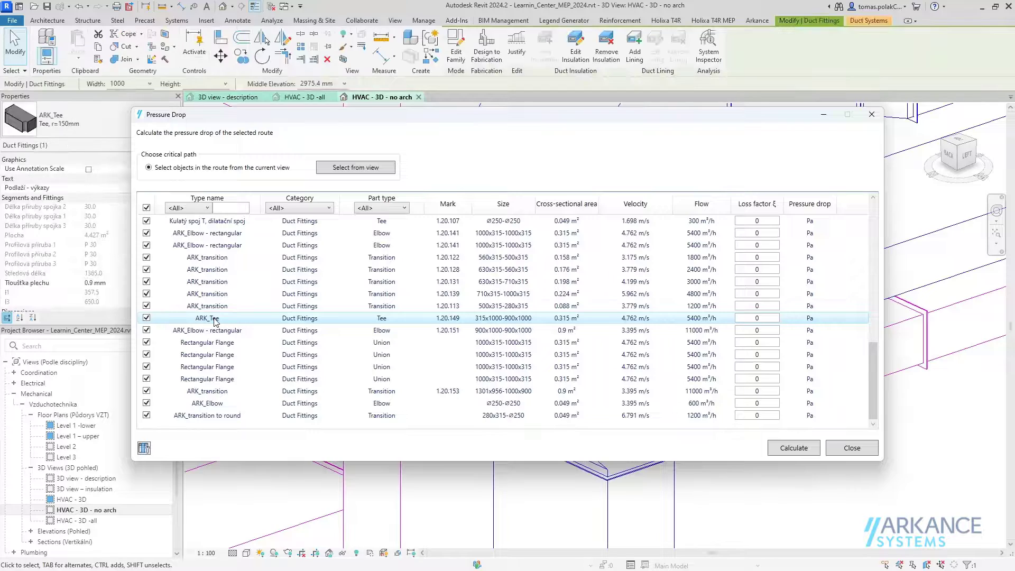
{"action": "left_click_drag", "start_coordinate": [407, 124], "coordinate": [462, 436]}
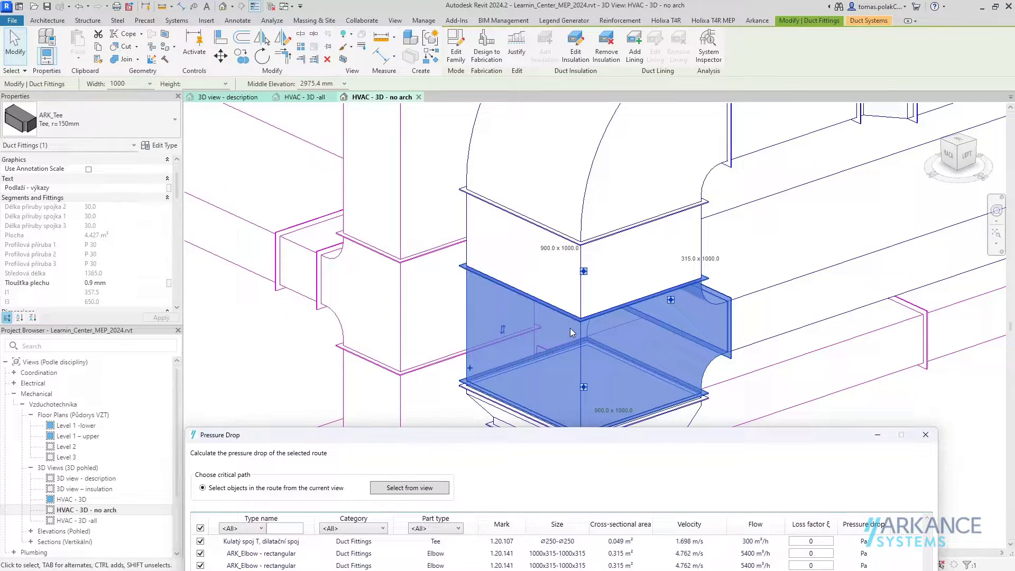
{"action": "scroll", "coordinate": [619, 338], "scroll_direction": "down", "scroll_amount": 6}
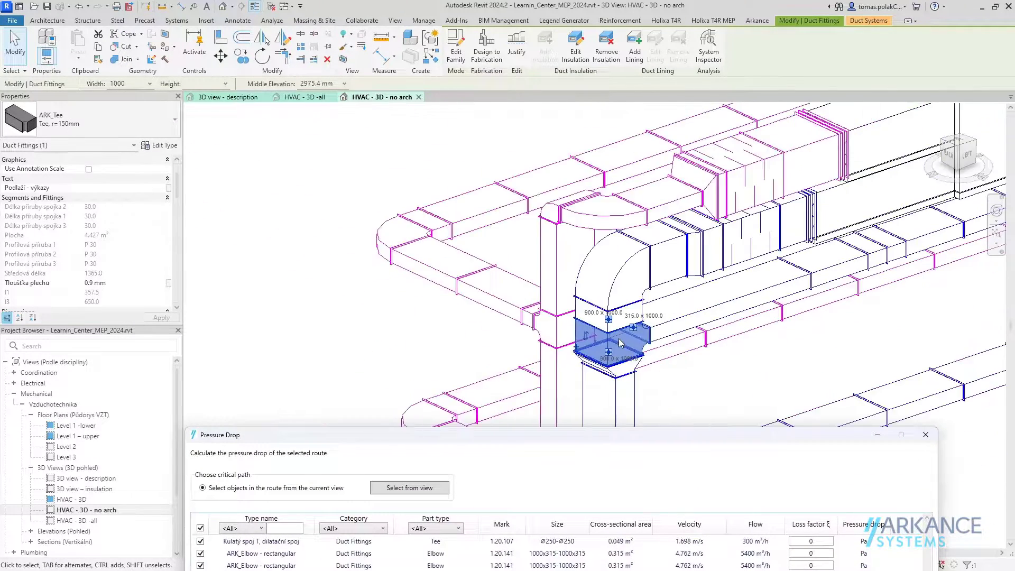
{"action": "middle_click_drag", "start_coordinate": [645, 338], "coordinate": [610, 310]}
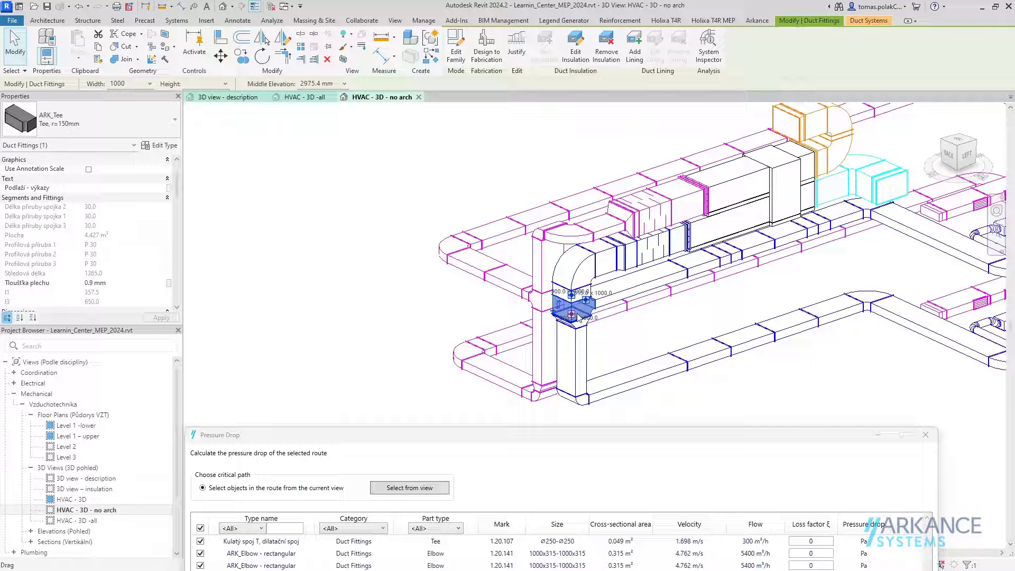
{"action": "left_click_drag", "start_coordinate": [589, 434], "coordinate": [571, 138]}
{"action": "left_click", "coordinate": [796, 345]}
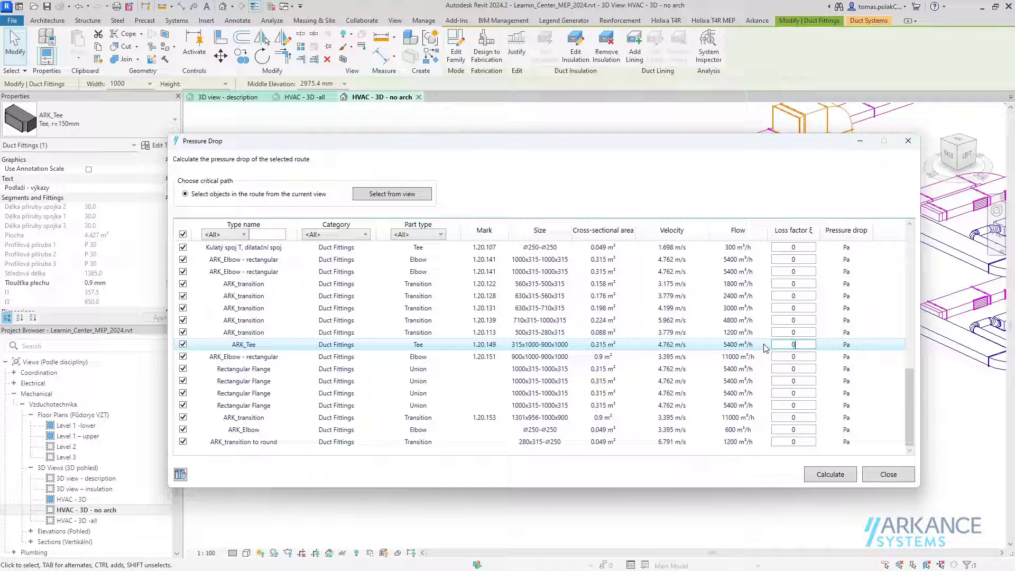
{"action": "type", "text": ".75"}
{"action": "left_click", "coordinate": [751, 347]}
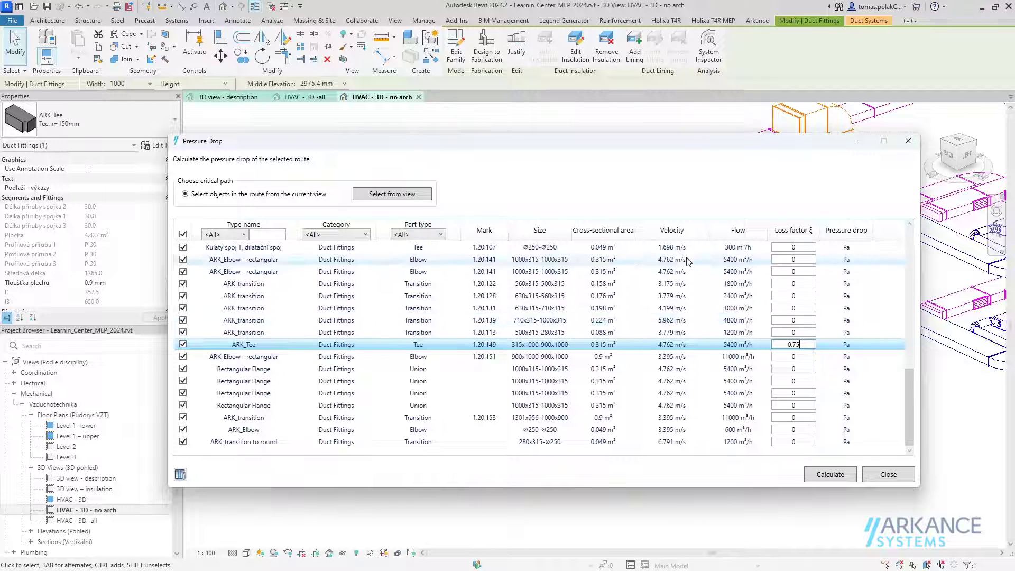
Step: Sort the pressure drop table by Flow and filter Part type to Ducts only
{"action": "scroll", "coordinate": [713, 272], "scroll_direction": "up", "scroll_amount": 10}
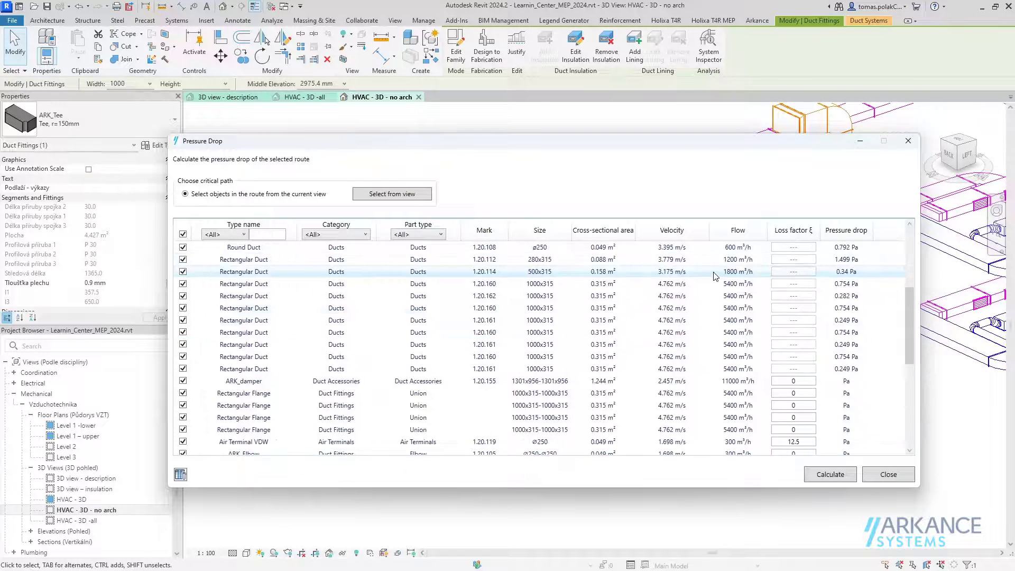
{"action": "left_click", "coordinate": [738, 230]}
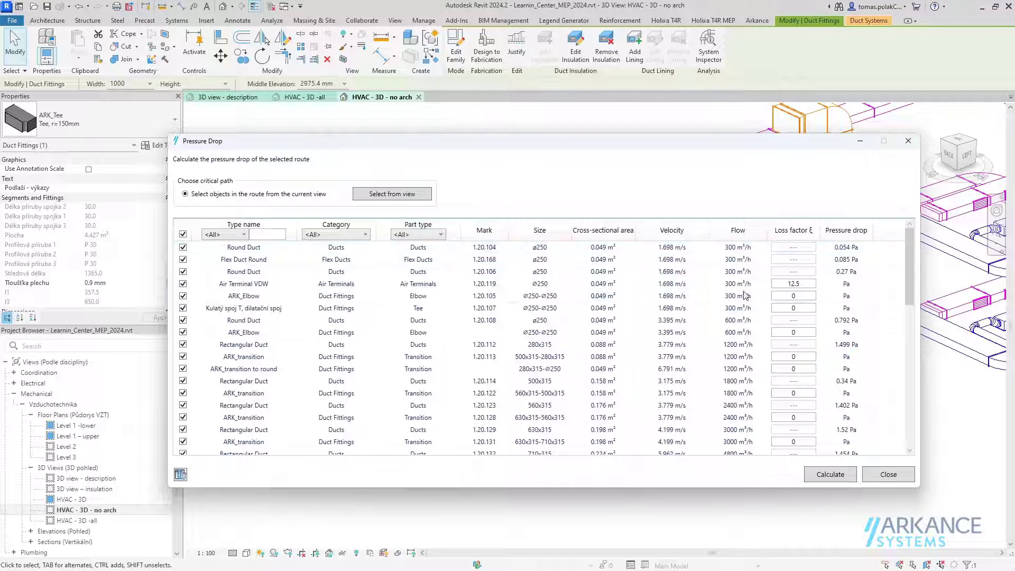
{"action": "scroll", "coordinate": [749, 405], "scroll_direction": "down", "scroll_amount": 2}
{"action": "scroll", "coordinate": [749, 405], "scroll_direction": "down", "scroll_amount": 3}
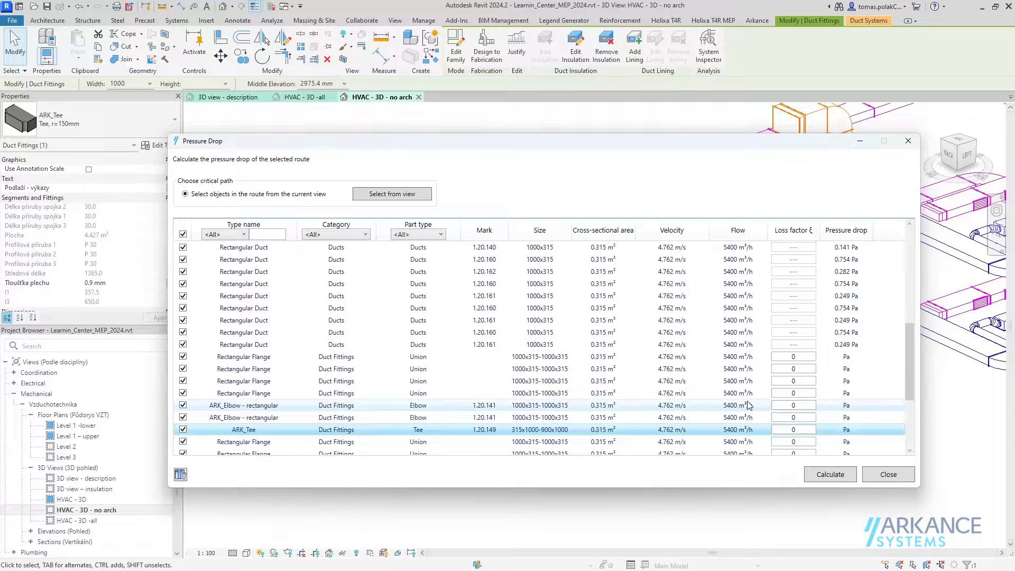
{"action": "scroll", "coordinate": [749, 406], "scroll_direction": "up", "scroll_amount": 5}
{"action": "scroll", "coordinate": [749, 406], "scroll_direction": "up", "scroll_amount": 2}
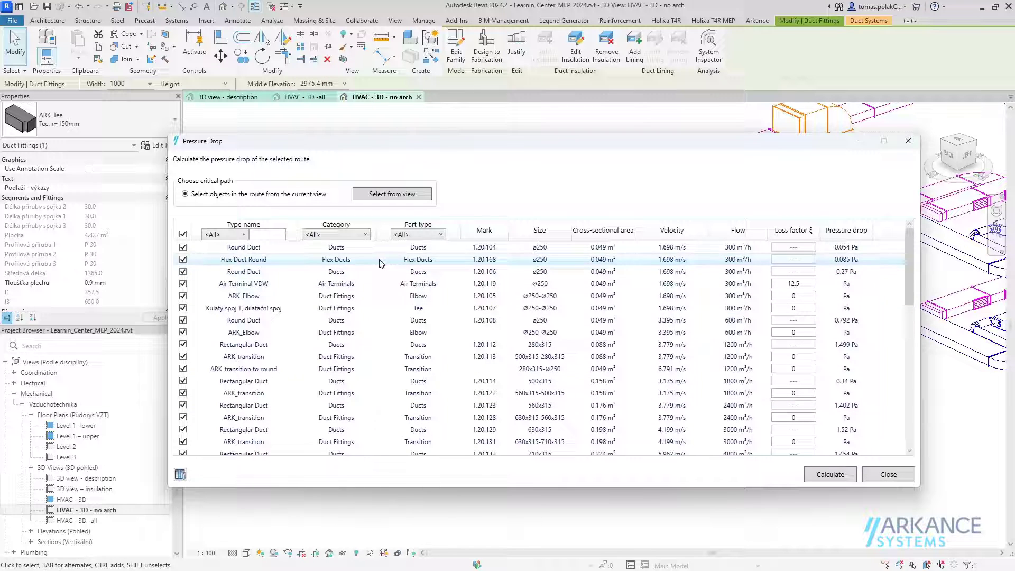
{"action": "left_click", "coordinate": [418, 234]}
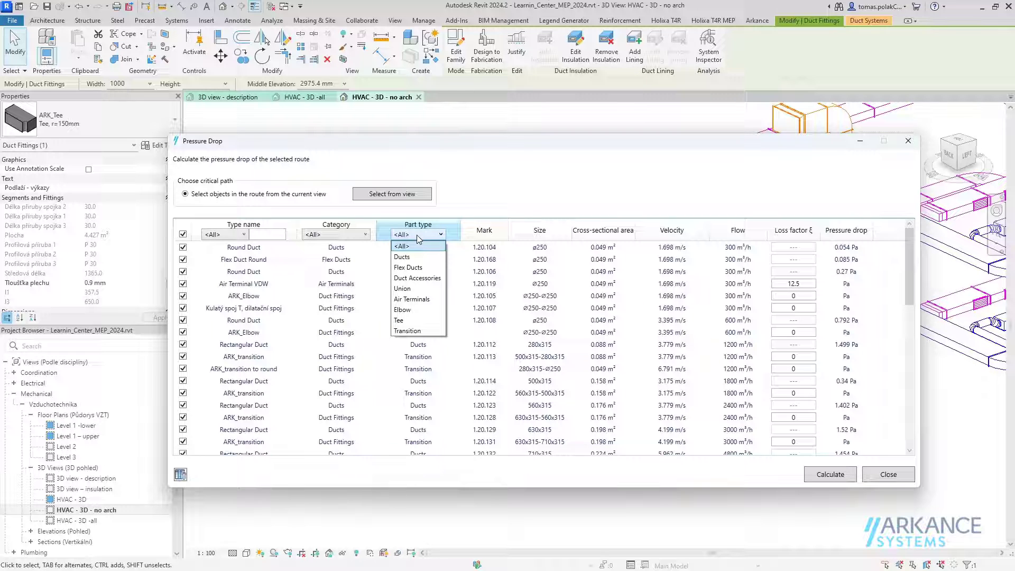
{"action": "left_click", "coordinate": [402, 256]}
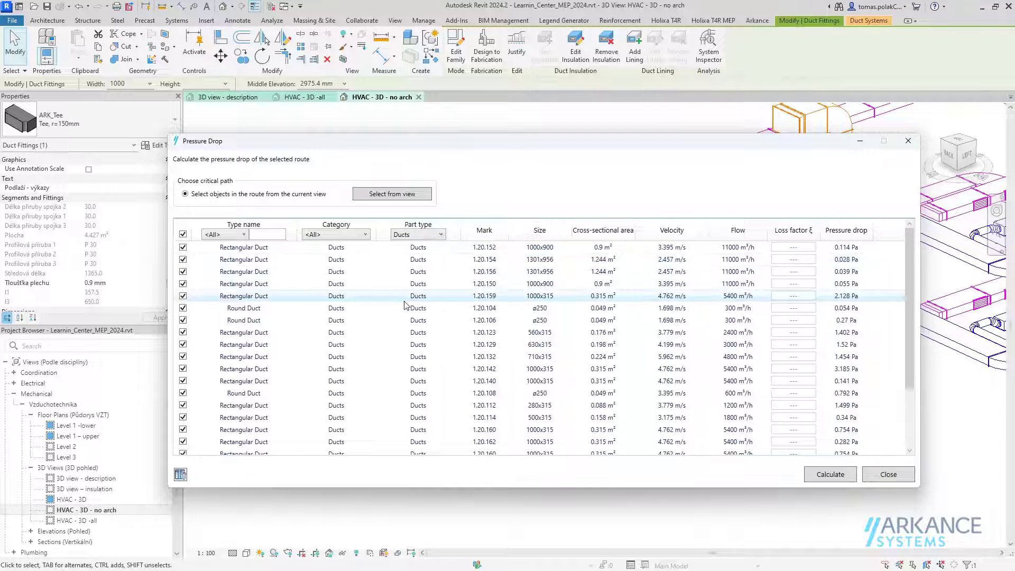
{"action": "left_click", "coordinate": [409, 236]}
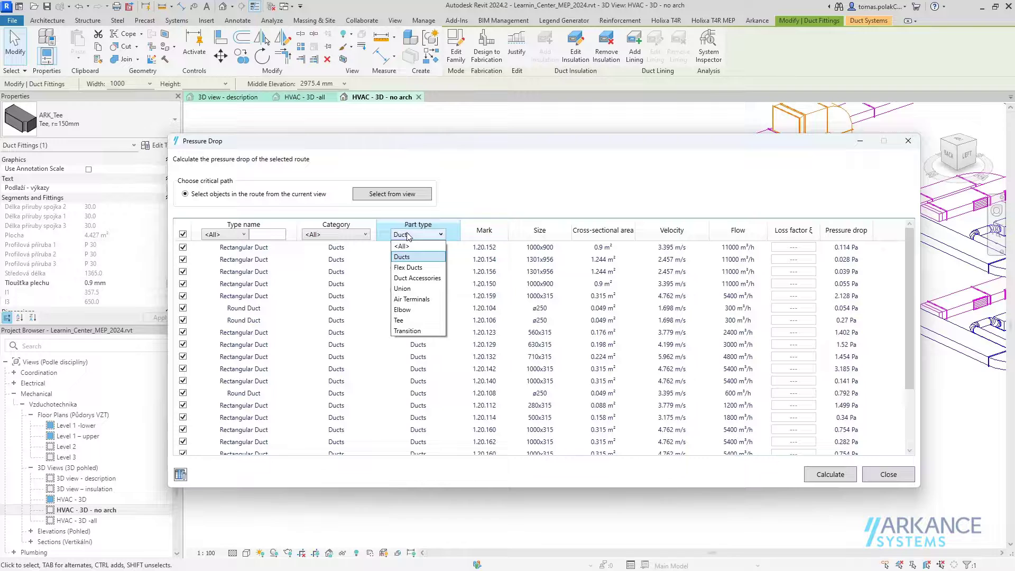
Step: Filter to Union and set all eight Rectangular Flange rows to a 0.01 loss factor
{"action": "left_click", "coordinate": [410, 288]}
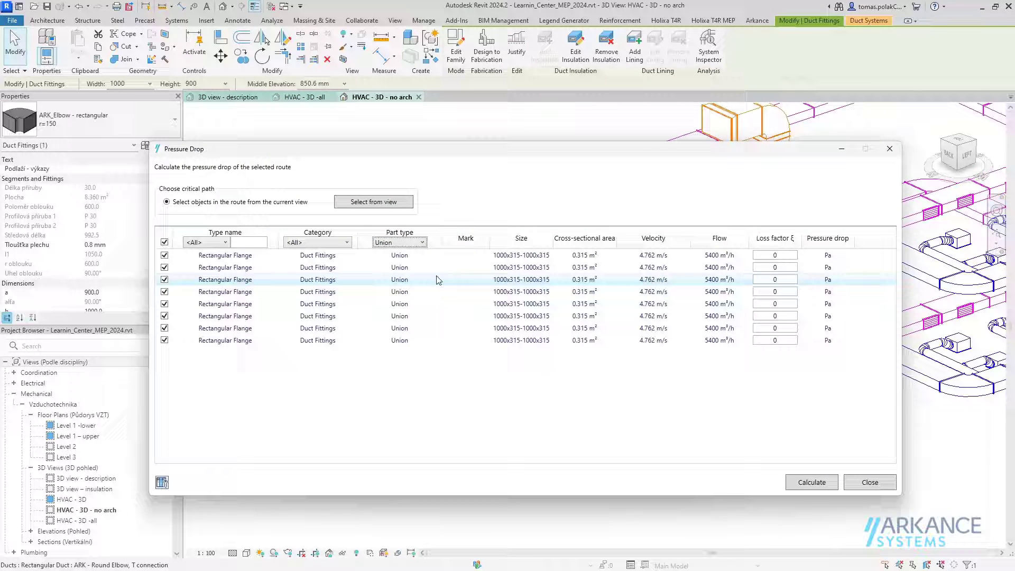
{"action": "left_click", "coordinate": [406, 255]}
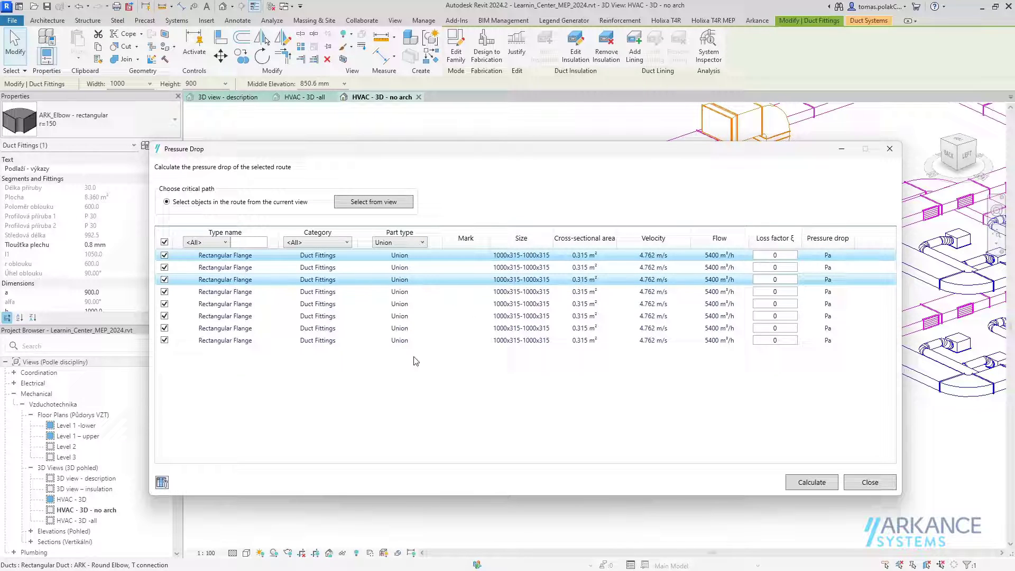
{"action": "left_click", "coordinate": [407, 340]}
{"action": "left_click", "coordinate": [397, 256], "text": "shift"}
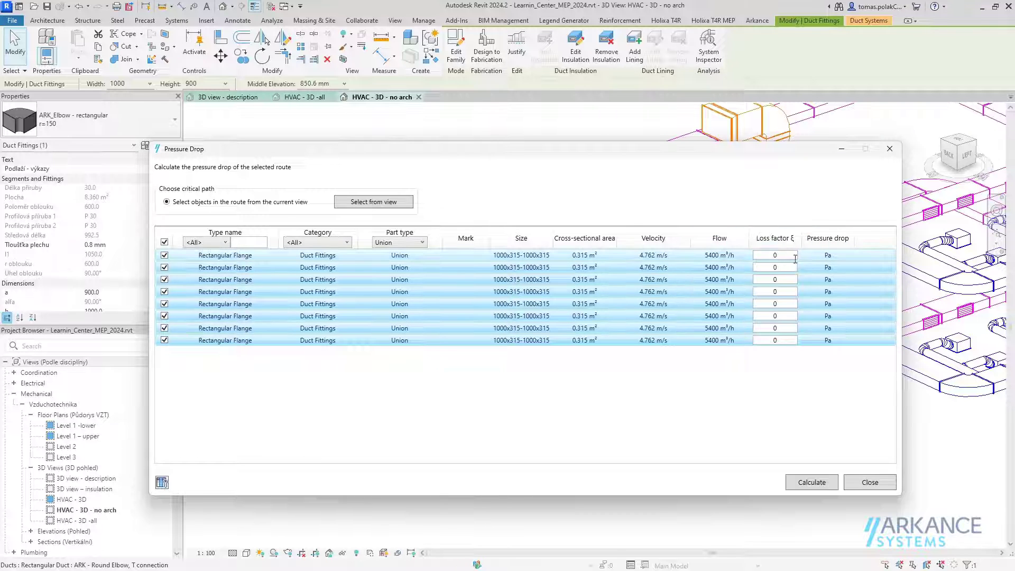
{"action": "left_click", "coordinate": [782, 255]}
{"action": "type", "text": "0.01"}
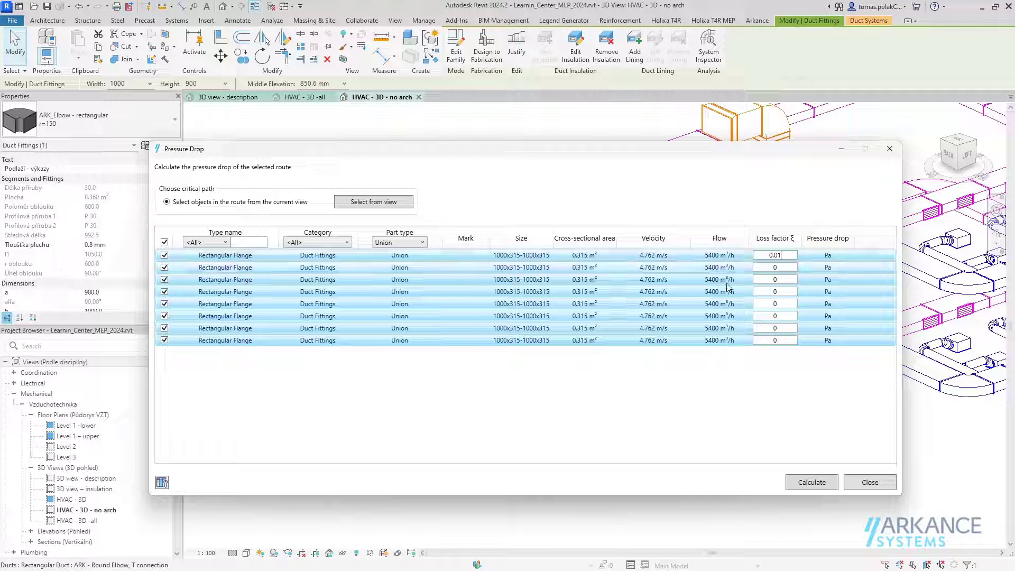
{"action": "left_click", "coordinate": [719, 283]}
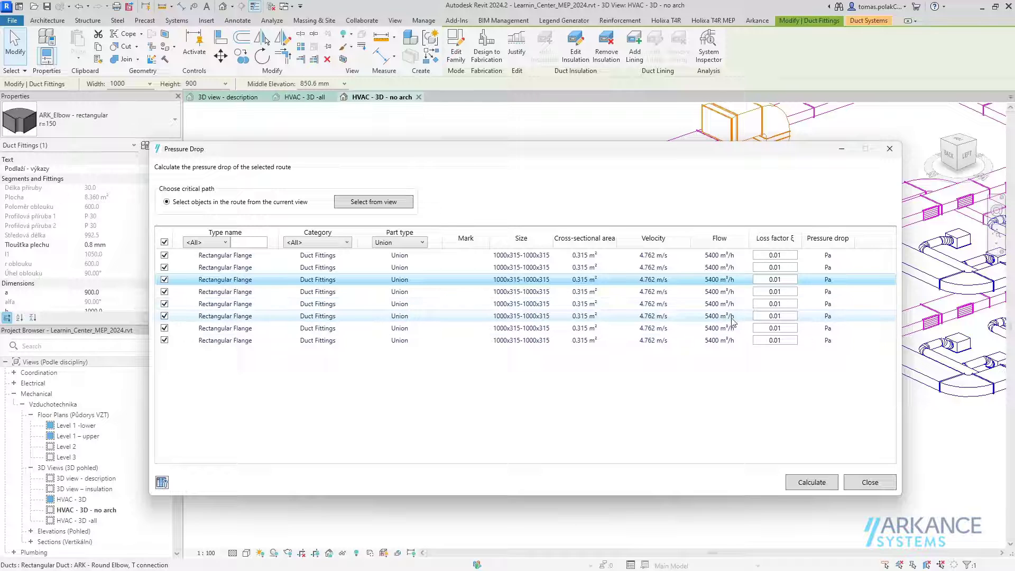
Step: Filter to Elbow and give all five elbows a 0.6 loss factor
{"action": "left_click", "coordinate": [413, 245]}
{"action": "left_click", "coordinate": [385, 318]}
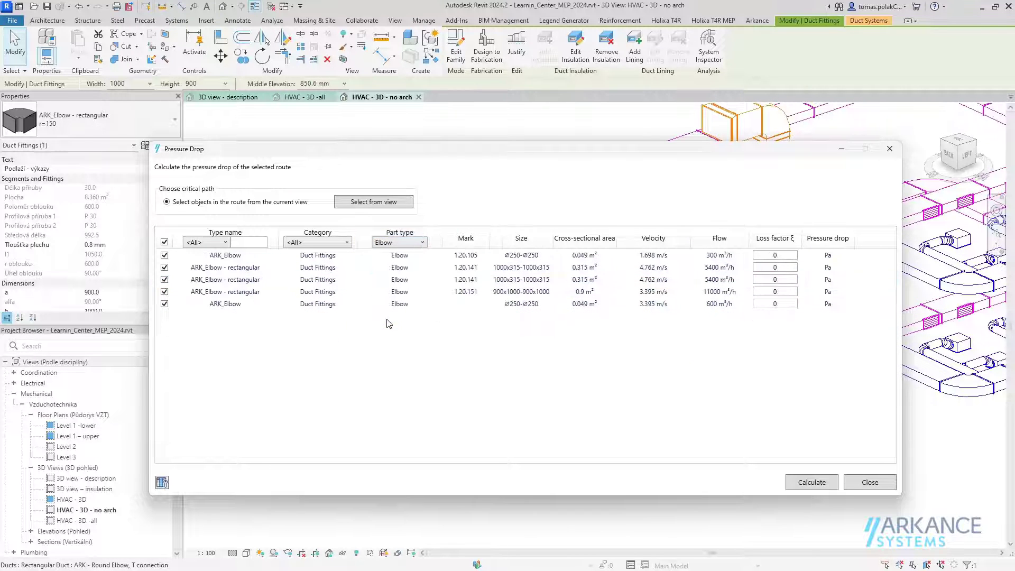
{"action": "left_click", "coordinate": [413, 261]}
{"action": "left_click", "coordinate": [411, 307], "text": "shift"}
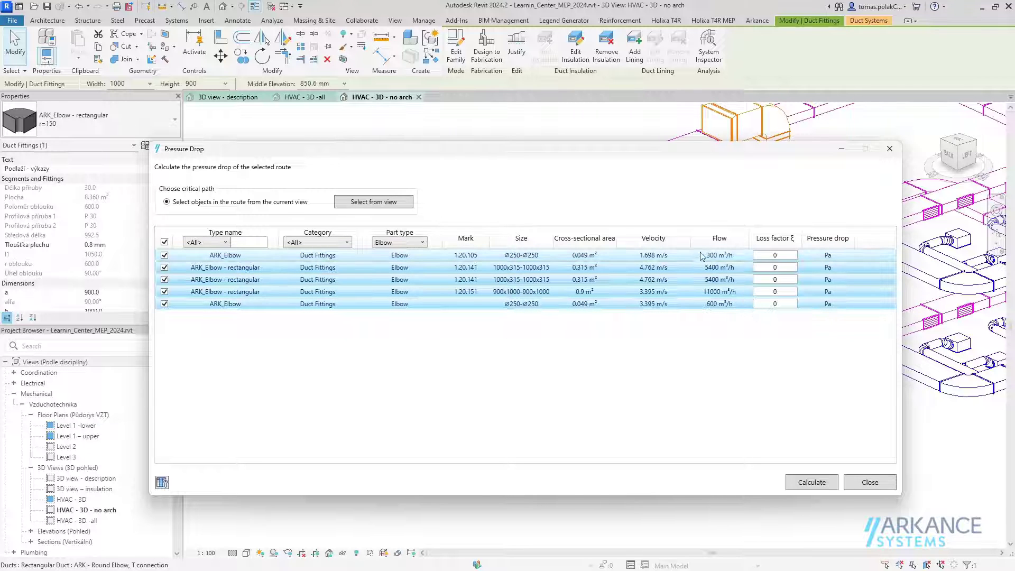
{"action": "left_click", "coordinate": [786, 257]}
{"action": "type", "text": "0.6"}
{"action": "left_click", "coordinate": [719, 291]}
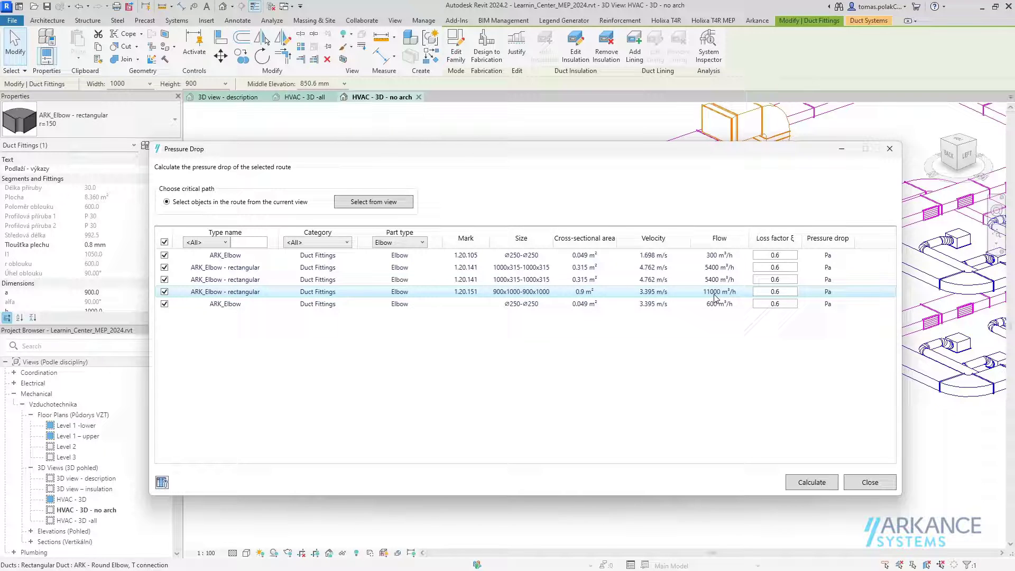
Step: Locate elbow 1.20.151 in the model and raise its loss factor to 0.7
{"action": "left_click", "coordinate": [303, 294]}
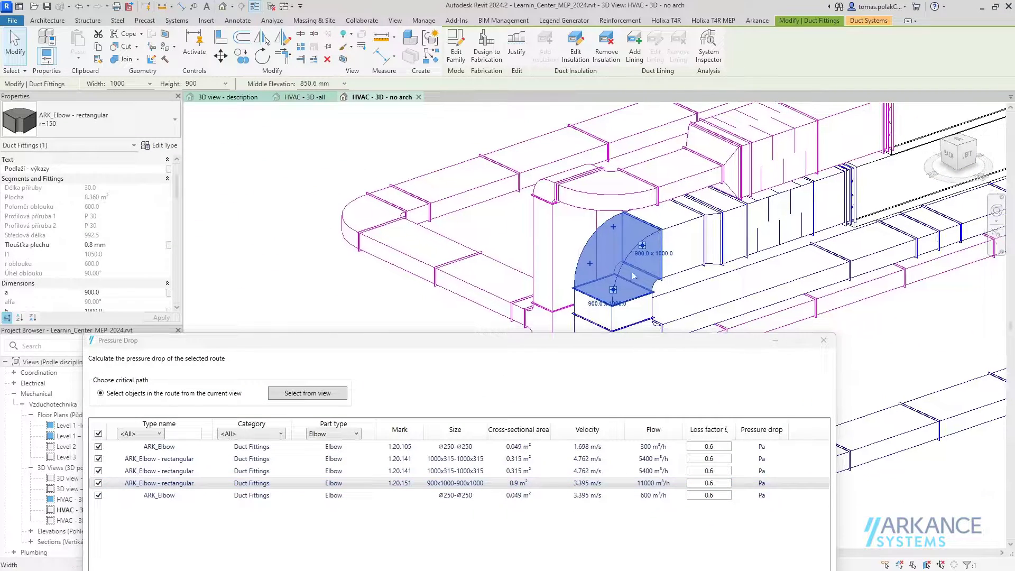
{"action": "left_click_drag", "start_coordinate": [511, 342], "coordinate": [587, 188]}
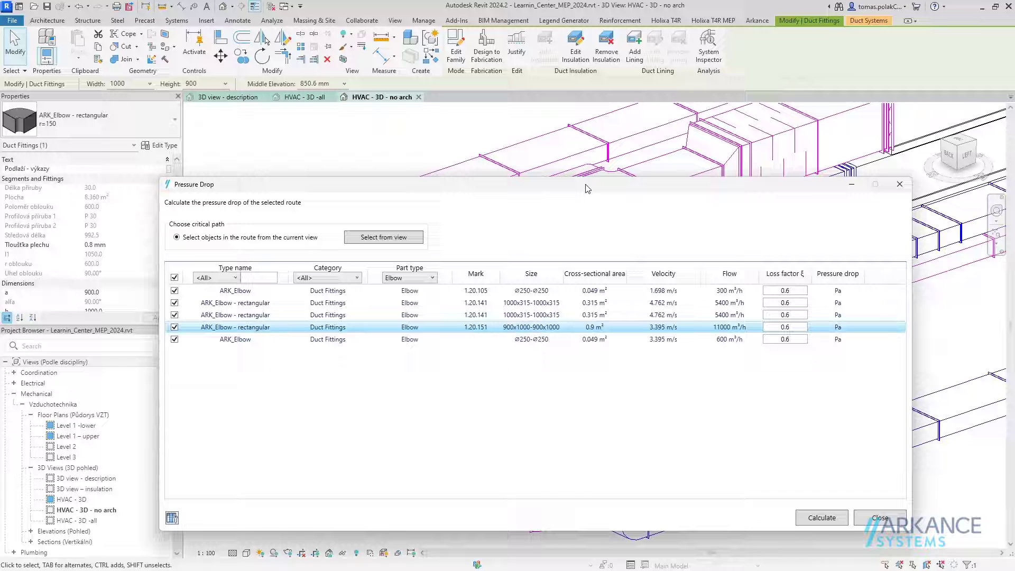
{"action": "left_click", "coordinate": [803, 327]}
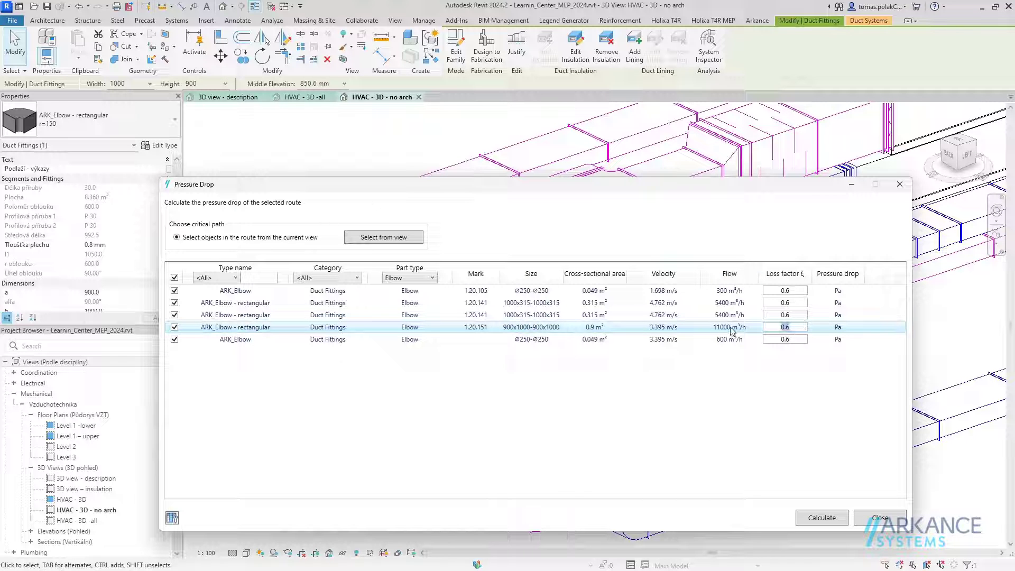
{"action": "type", "text": "0.7"}
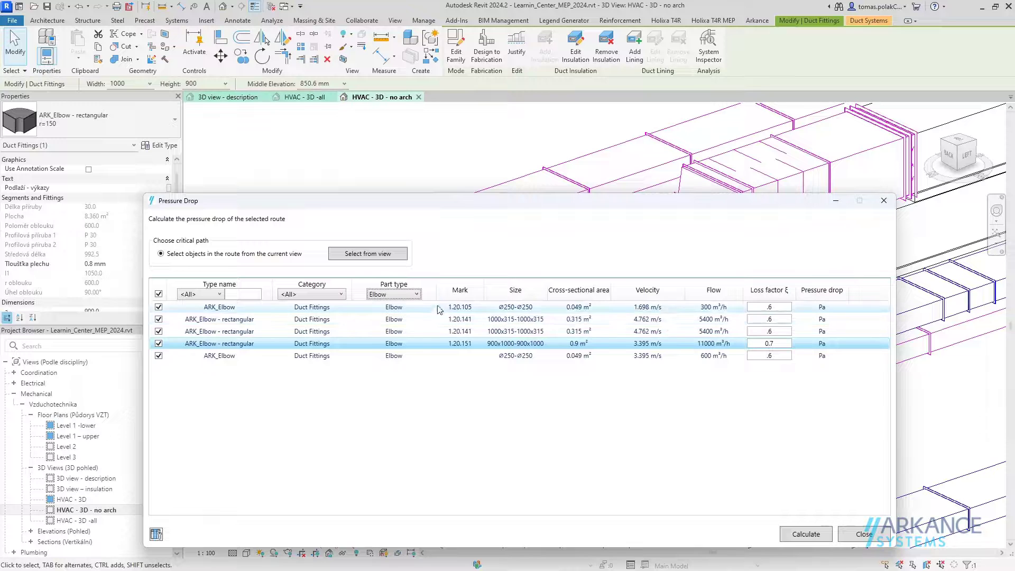
{"action": "left_click", "coordinate": [411, 295]}
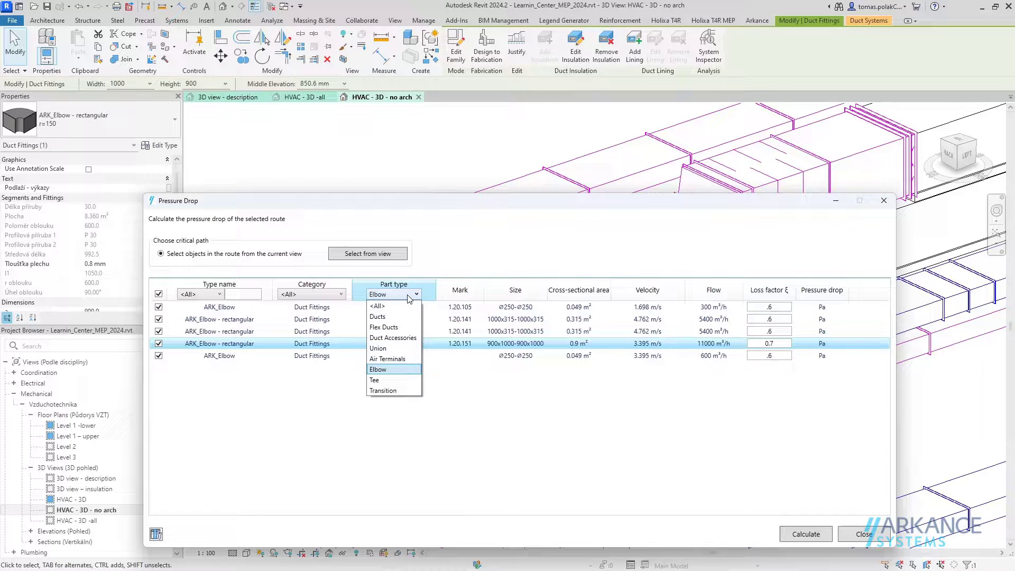
Step: Filter to Transition and give all seven transitions a 0.05 loss factor
{"action": "left_click", "coordinate": [384, 391]}
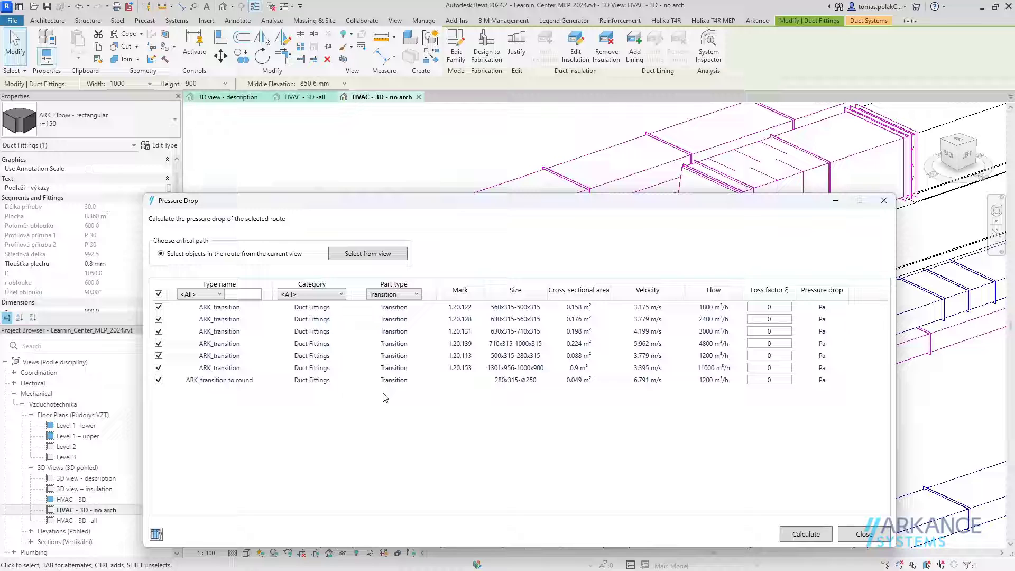
{"action": "left_click", "coordinate": [312, 309]}
{"action": "left_click", "coordinate": [304, 380], "text": "shift"}
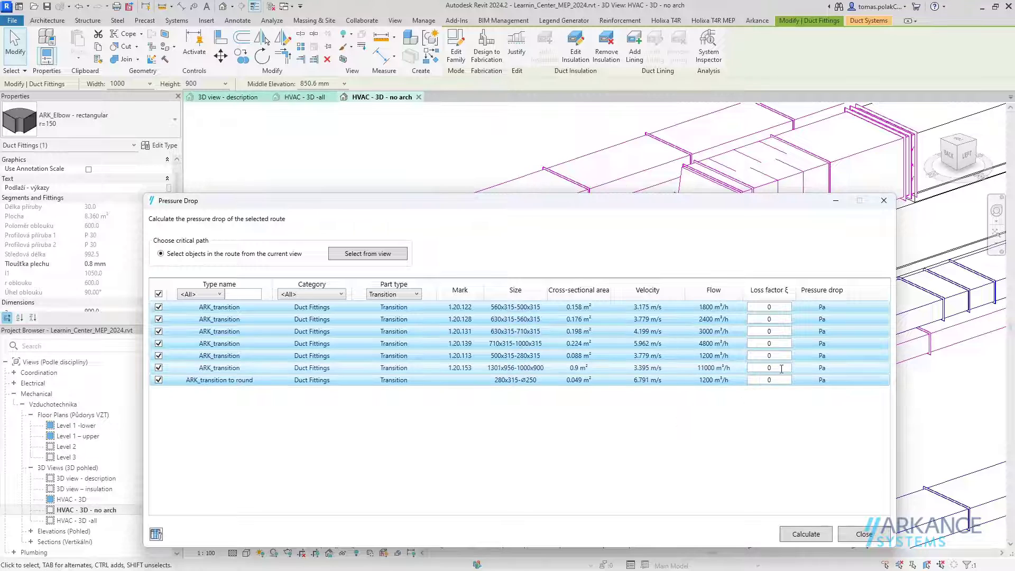
{"action": "type", "text": ".5"}
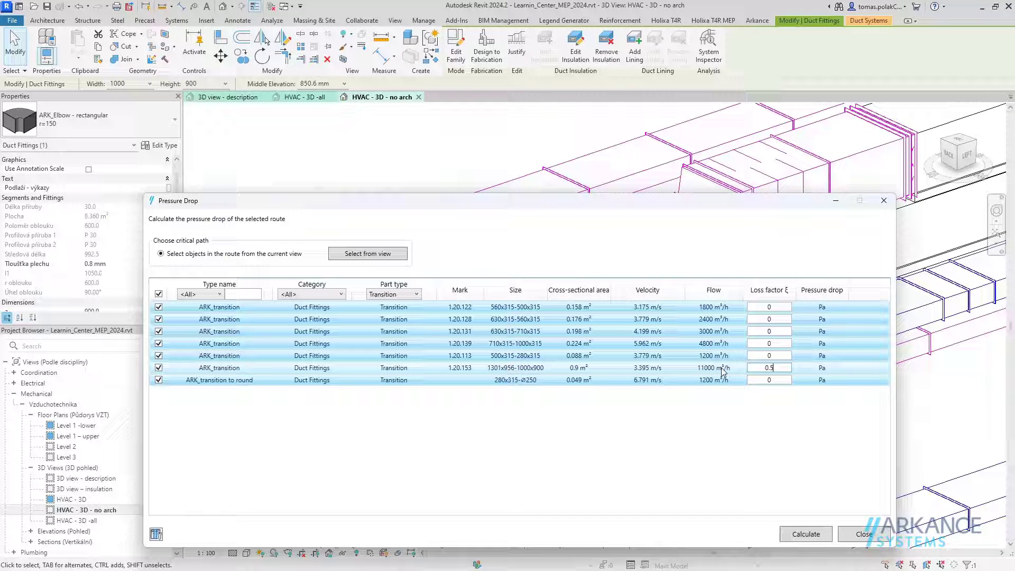
{"action": "type", "text": ".05"}
{"action": "key", "text": "Return"}
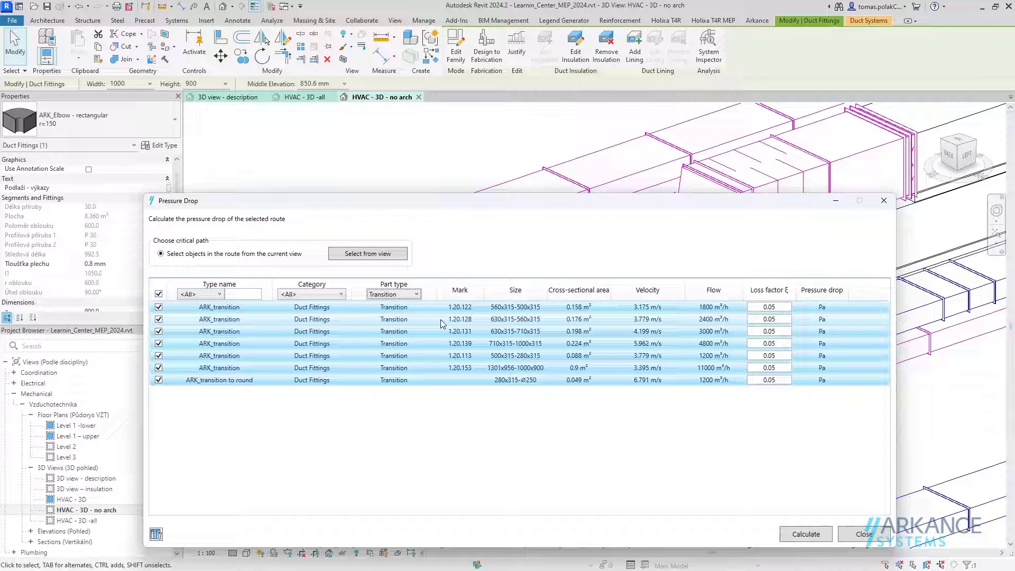
{"action": "left_click", "coordinate": [394, 294]}
Step: Show all route parts again and set the ARK_damper loss factor to 10.38
{"action": "left_click", "coordinate": [401, 304]}
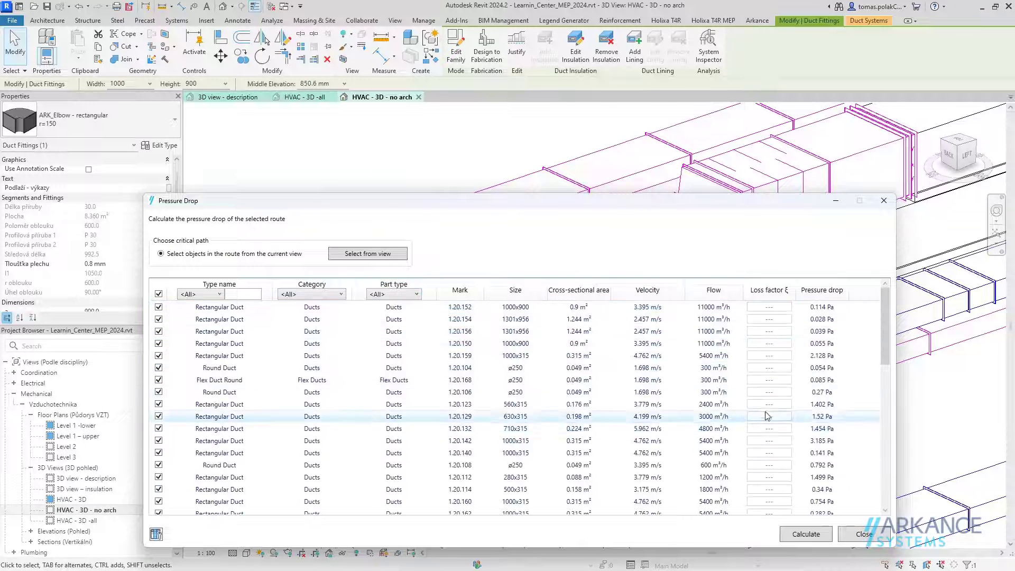
{"action": "scroll", "coordinate": [820, 349], "scroll_direction": "down", "scroll_amount": 2}
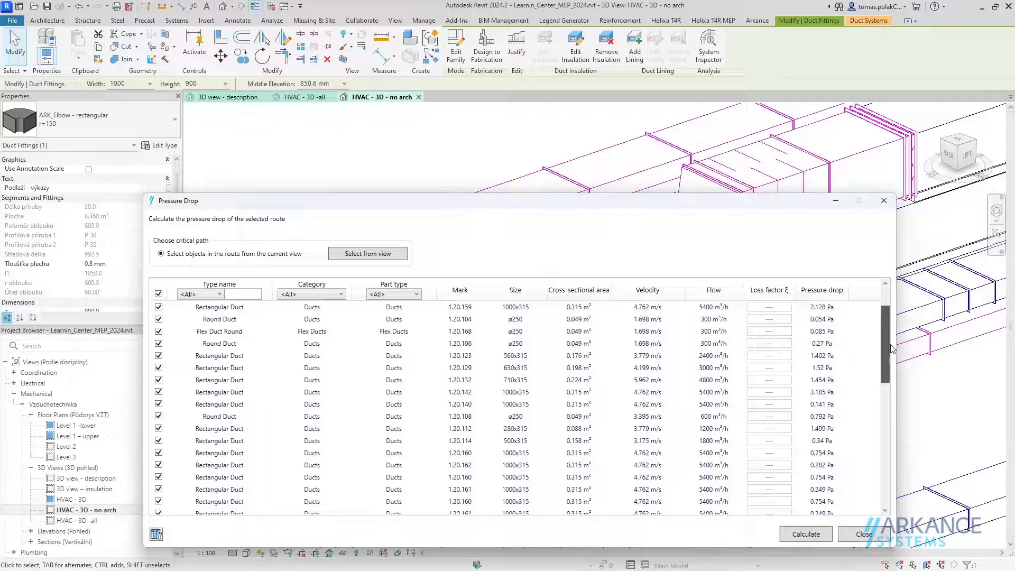
{"action": "left_click_drag", "start_coordinate": [892, 349], "coordinate": [897, 459]}
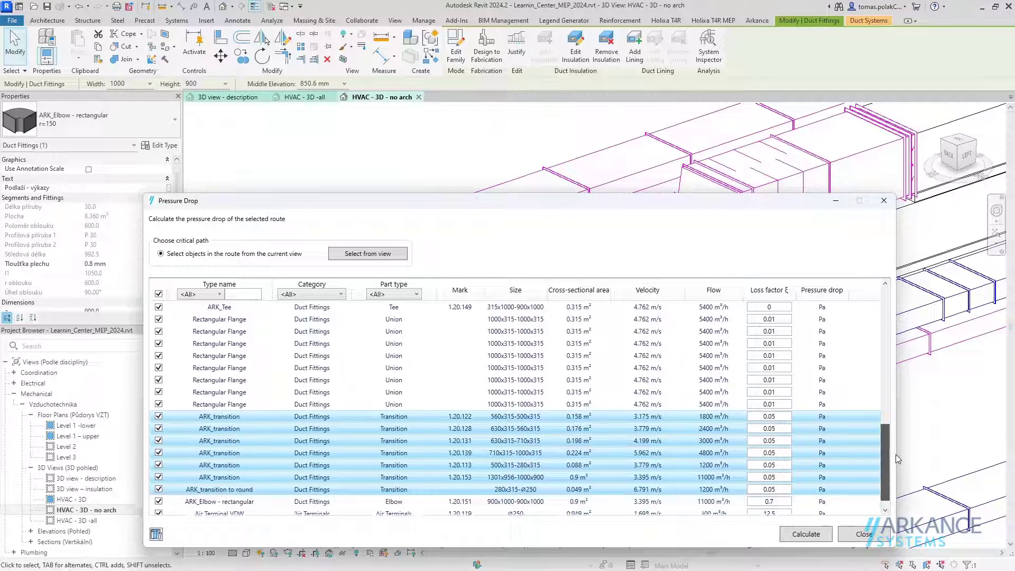
{"action": "scroll", "coordinate": [692, 360], "scroll_direction": "up", "scroll_amount": 3}
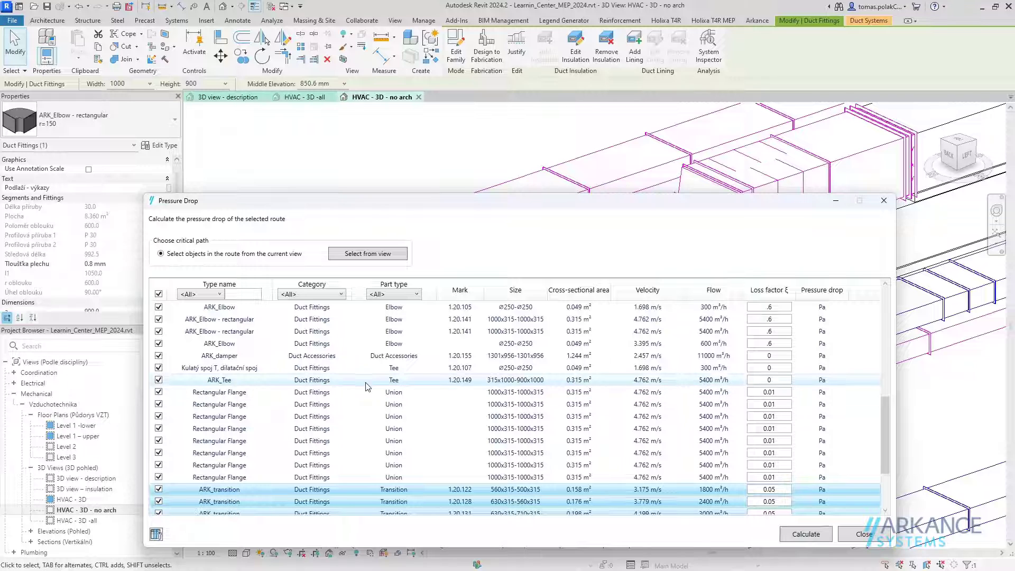
{"action": "left_click", "coordinate": [390, 361]}
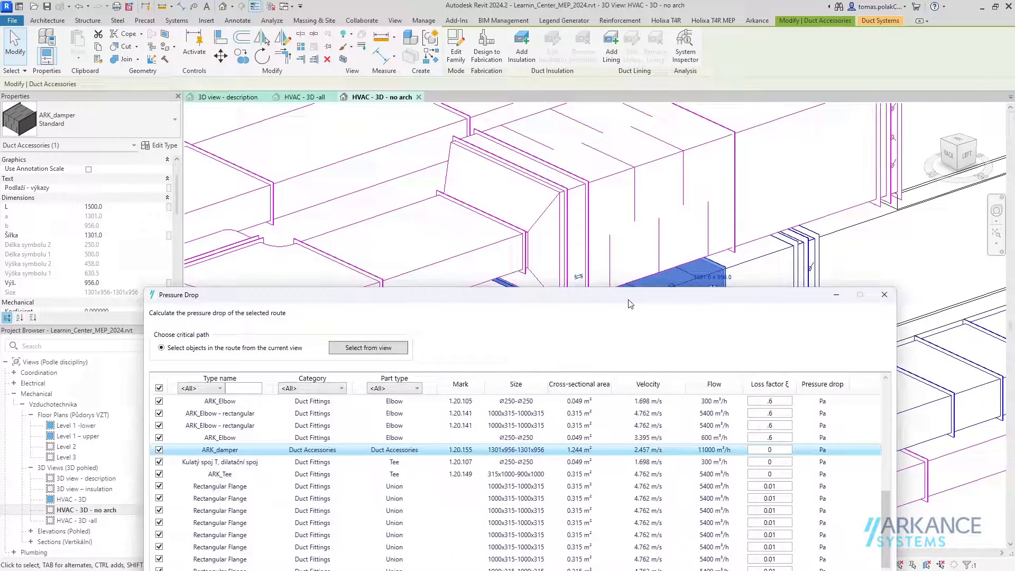
{"action": "left_click_drag", "start_coordinate": [633, 431], "coordinate": [633, 153]}
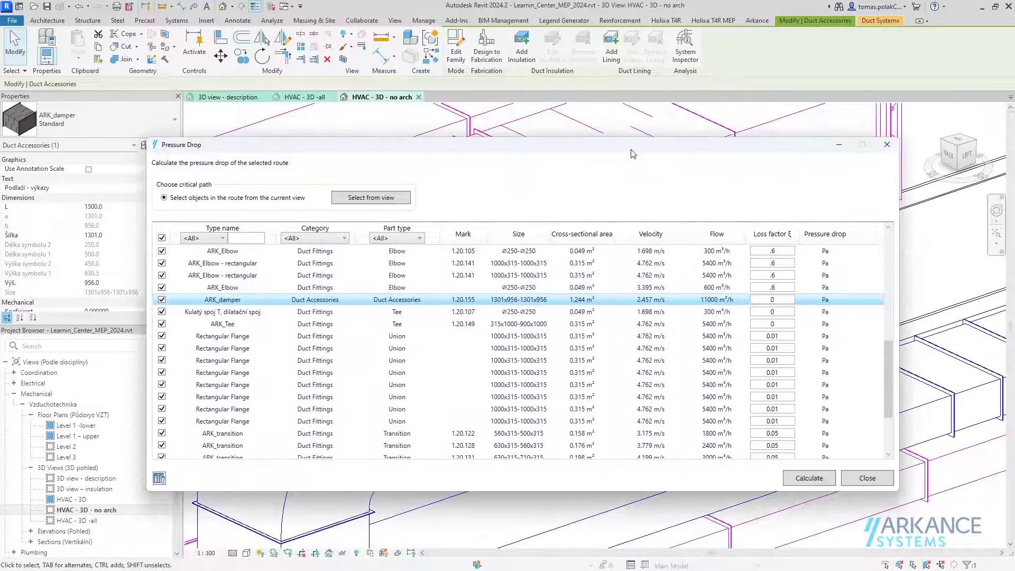
{"action": "left_click", "coordinate": [782, 300]}
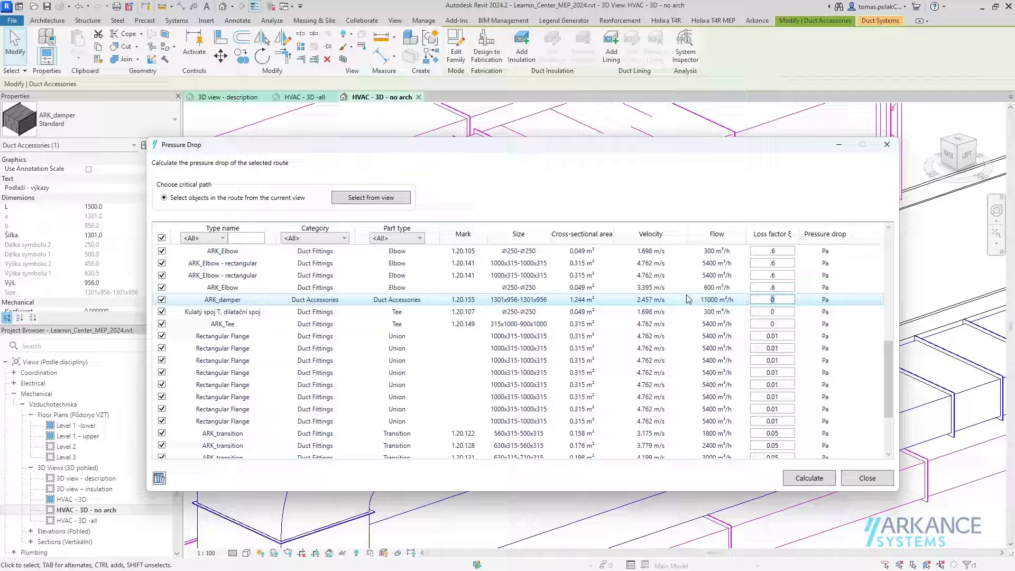
{"action": "type", "text": "10.38"}
Step: Set ARK_Tee's loss factor to 0.75 and the round tee 1.20.107 to 0.1
{"action": "left_click", "coordinate": [267, 328]}
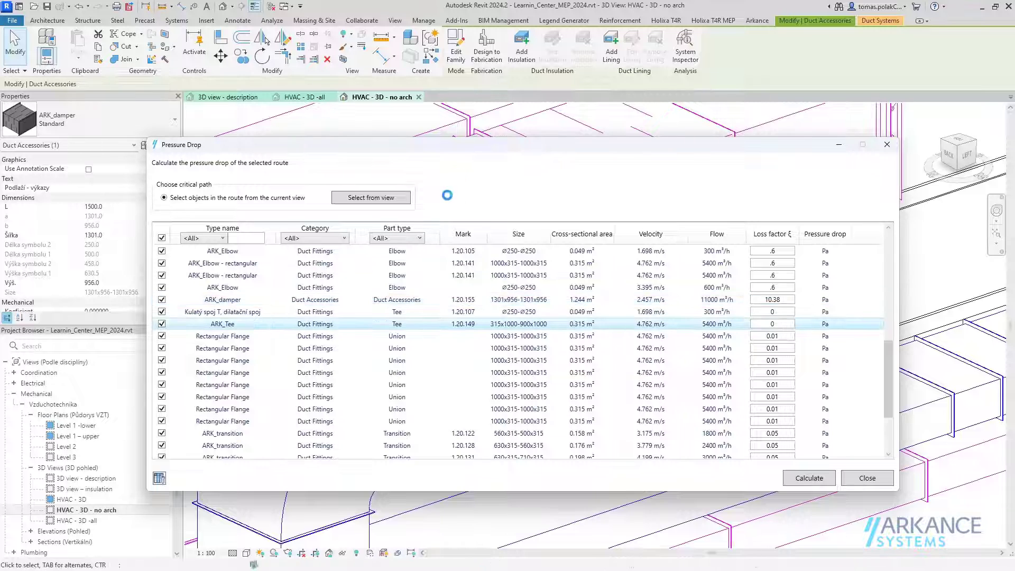
{"action": "left_click_drag", "start_coordinate": [467, 152], "coordinate": [442, 263]}
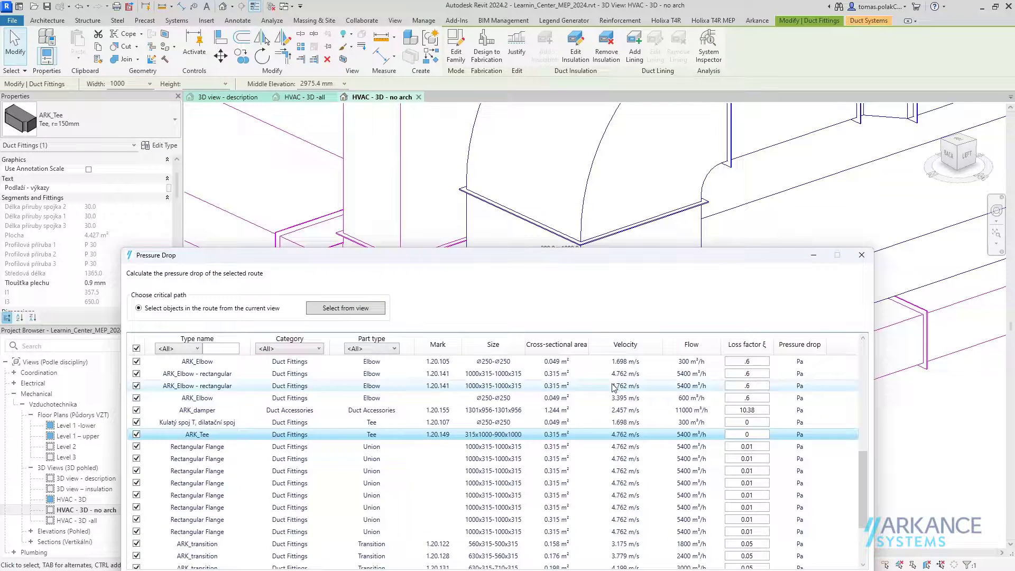
{"action": "left_click", "coordinate": [729, 434]}
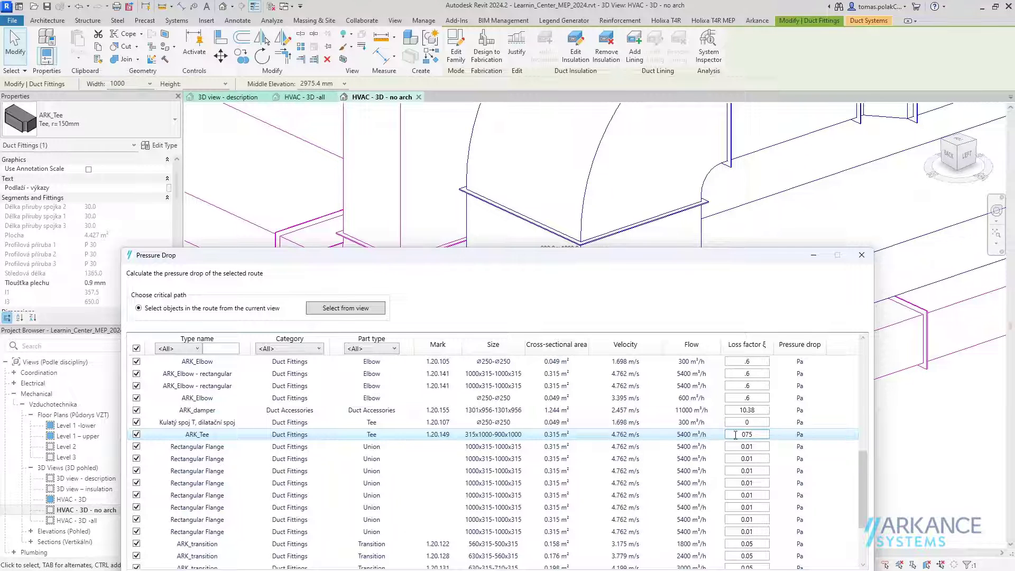
{"action": "type", "text": "7"}
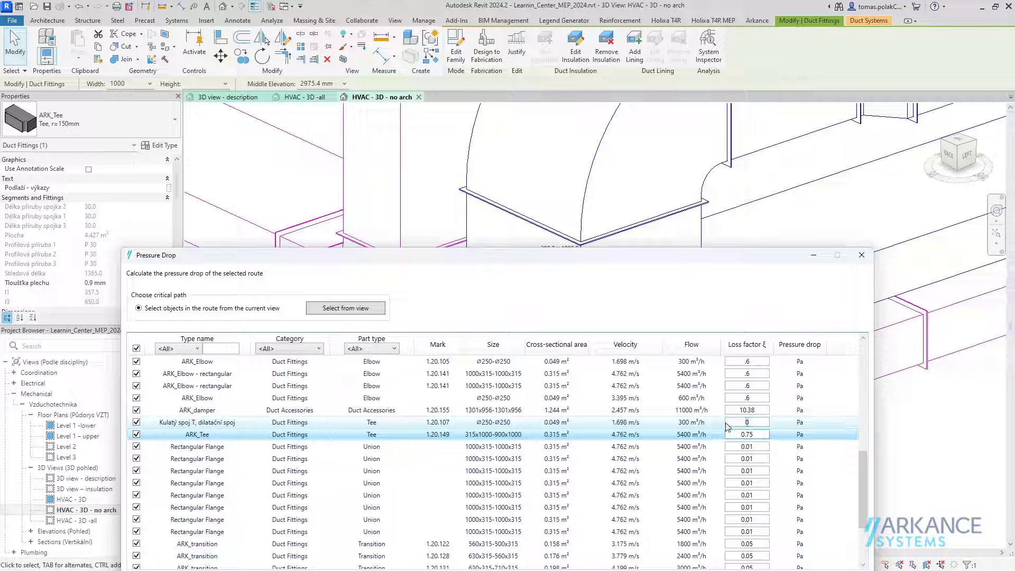
{"action": "left_click", "coordinate": [749, 422]}
{"action": "type", "text": ".1"}
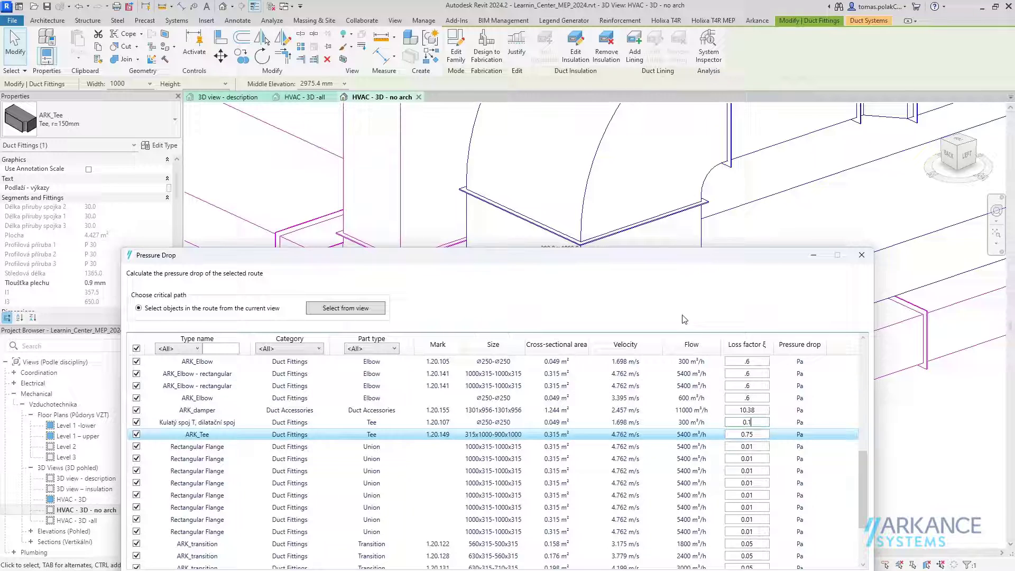
{"action": "left_click_drag", "start_coordinate": [629, 259], "coordinate": [630, 127]}
{"action": "scroll", "coordinate": [687, 296], "scroll_direction": "up", "scroll_amount": 4}
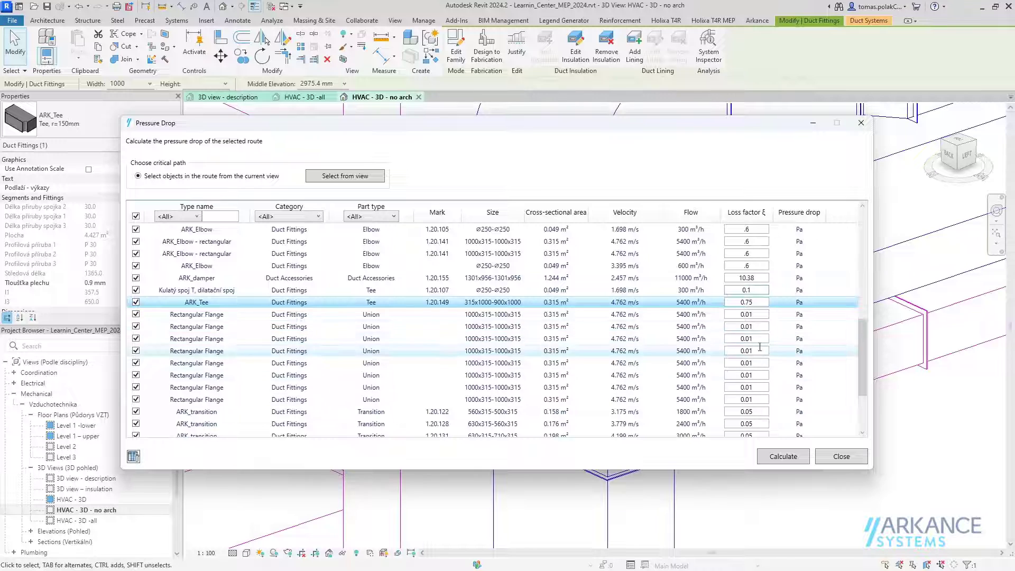
Step: Calculate the route's pressure drops, totalling 118.66 Pa, and copy that total value
{"action": "scroll", "coordinate": [760, 351], "scroll_direction": "down", "scroll_amount": 10}
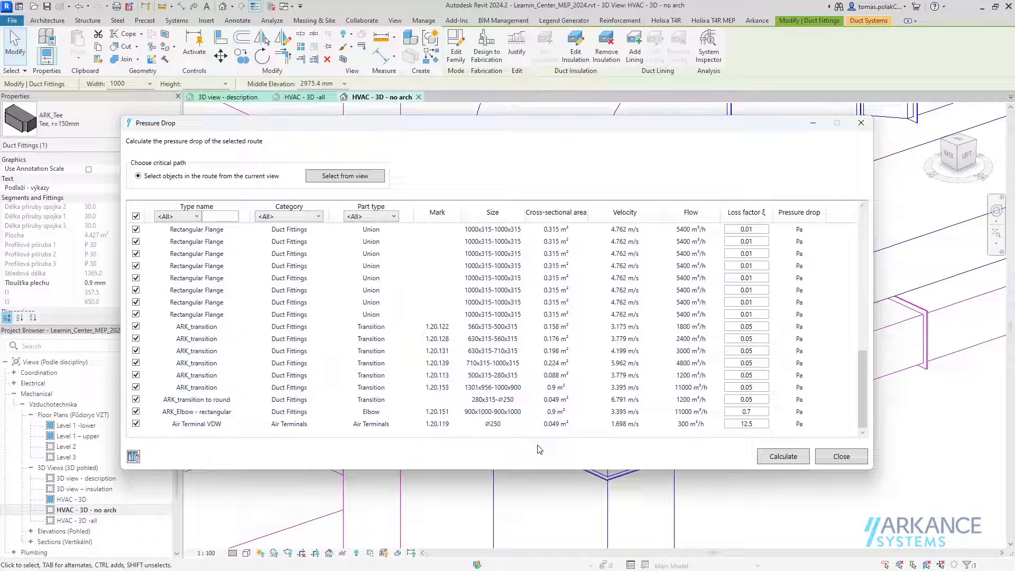
{"action": "left_click", "coordinate": [783, 457]}
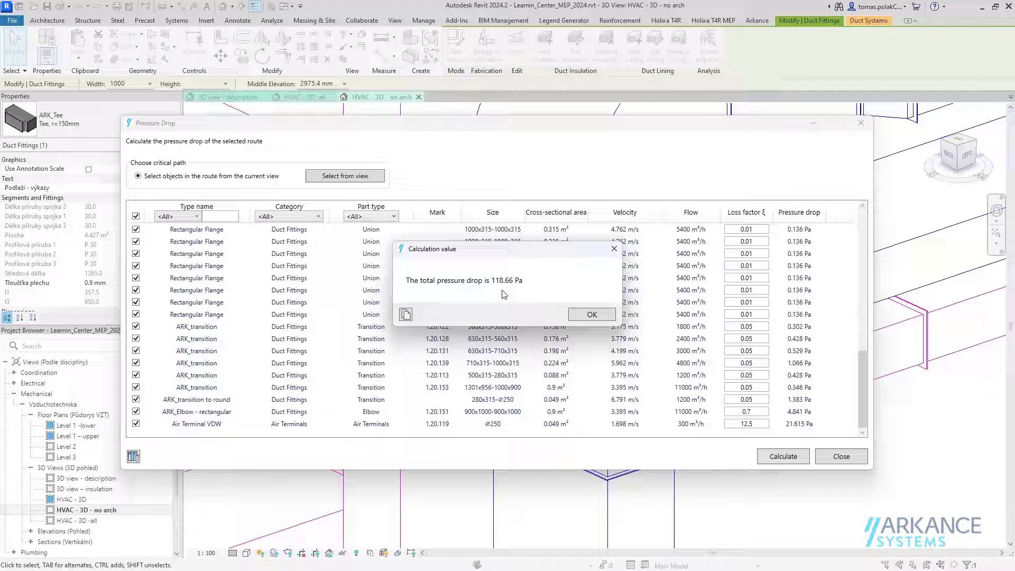
{"action": "left_click", "coordinate": [406, 314]}
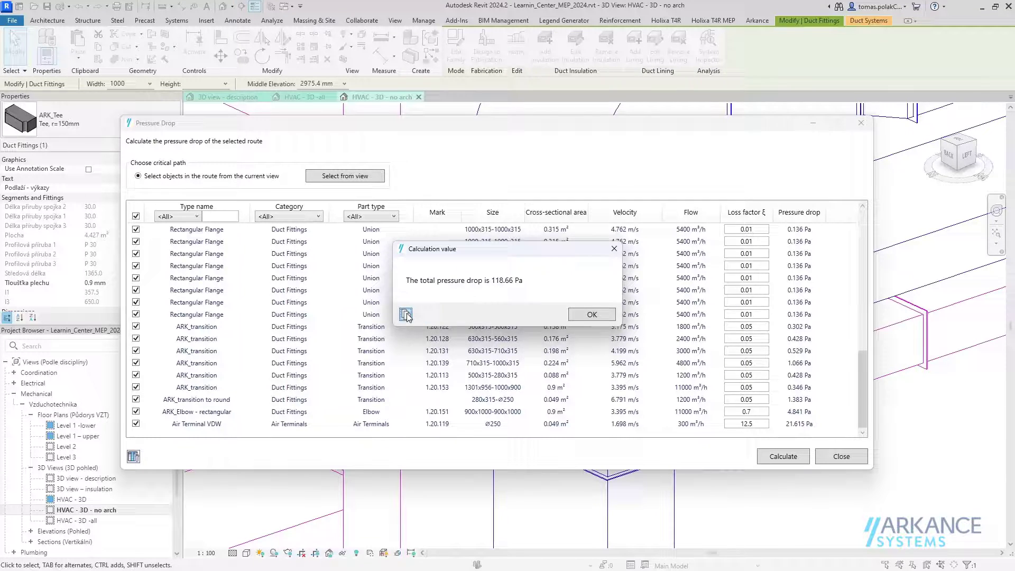
Step: Paste 118.66 into Excel cell B3 beside Pressure drop Path 01, then return to Revit
{"action": "key", "text": "alt+Tab"}
{"action": "key", "text": "alt+Tab"}
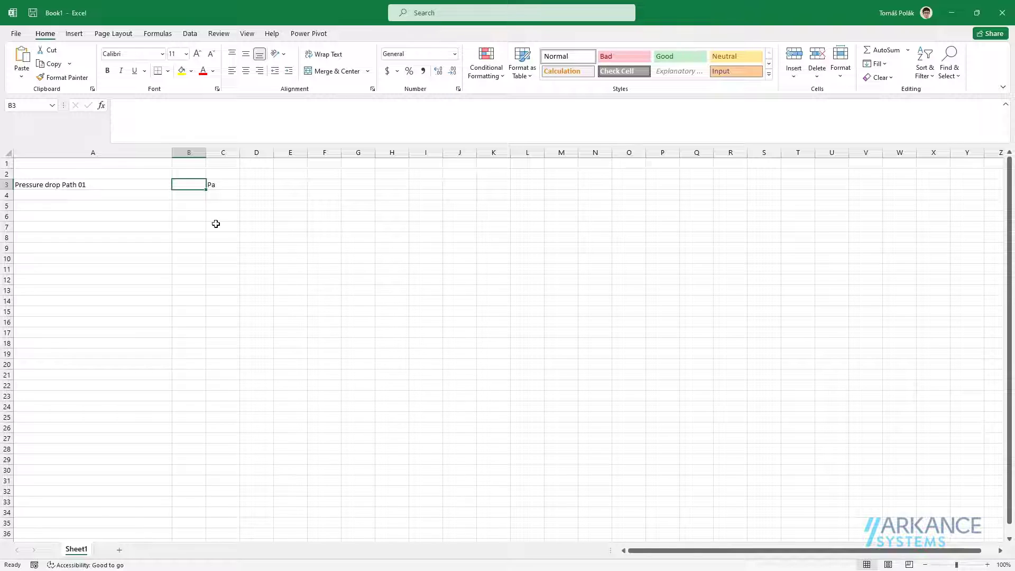
{"action": "key", "text": "ctrl+v"}
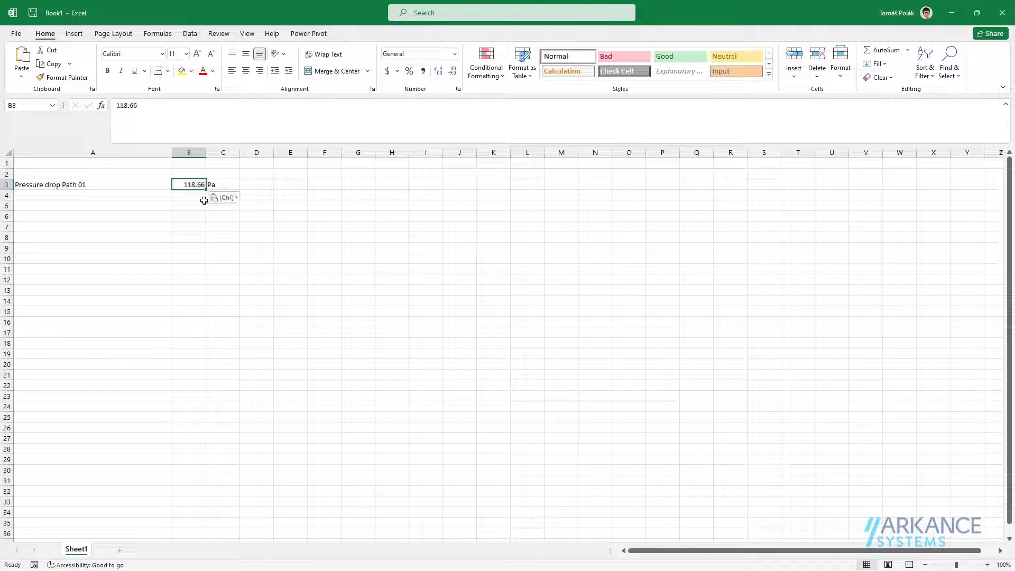
{"action": "left_click", "coordinate": [201, 246]}
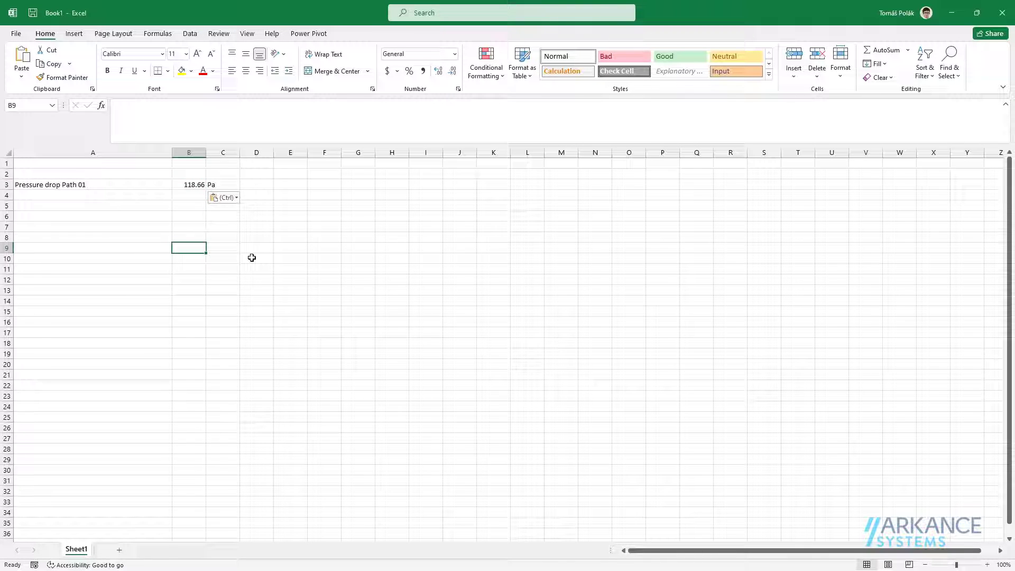
{"action": "key", "text": "alt+Tab"}
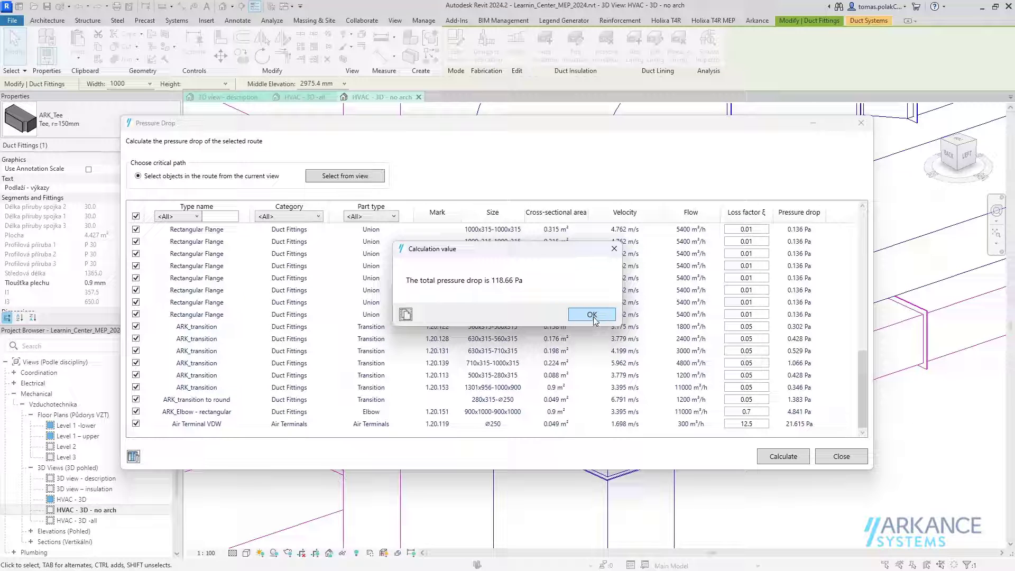
Step: Close the pressure drop results and check the tee's CS_LOSSFACTOR of 0.75 in Properties
{"action": "left_click", "coordinate": [592, 316]}
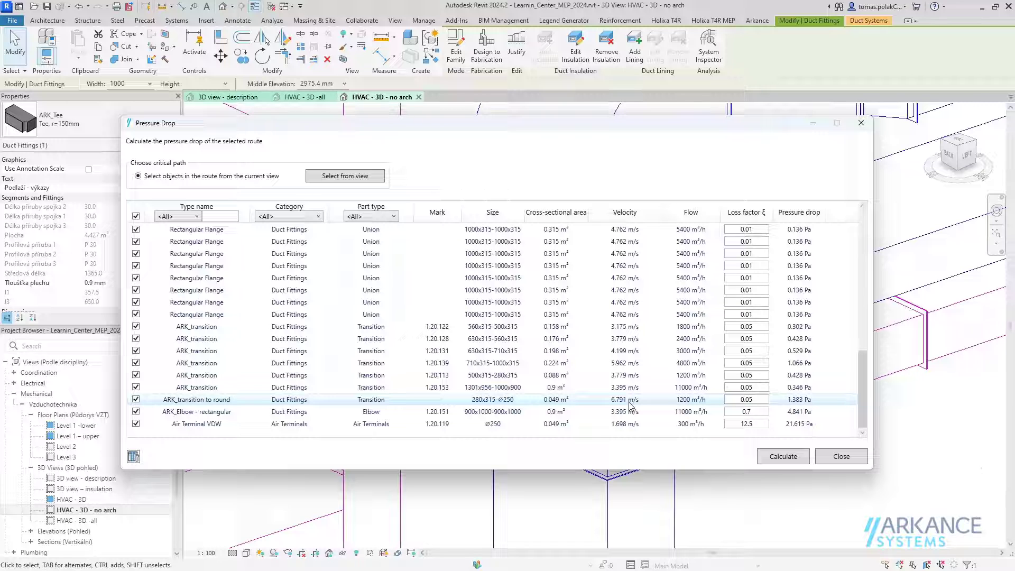
{"action": "left_click", "coordinate": [841, 456]}
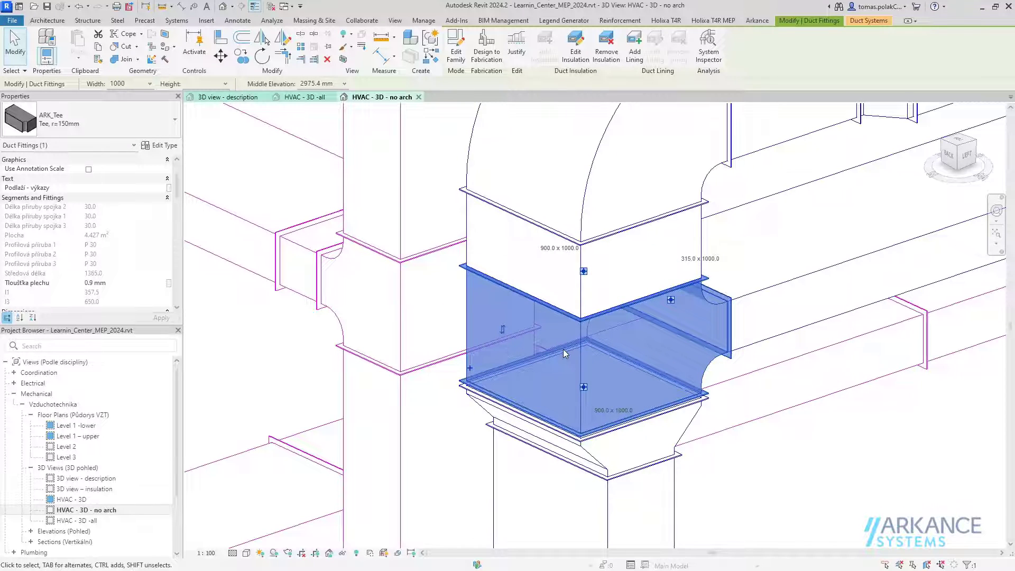
{"action": "scroll", "coordinate": [78, 227], "scroll_direction": "down", "scroll_amount": 8}
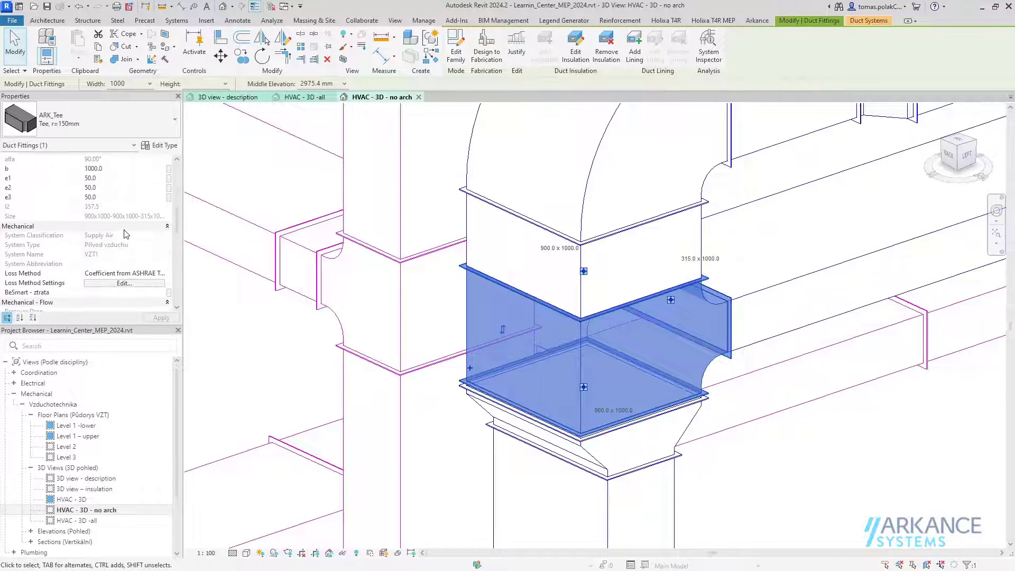
{"action": "scroll", "coordinate": [125, 233], "scroll_direction": "down", "scroll_amount": 4}
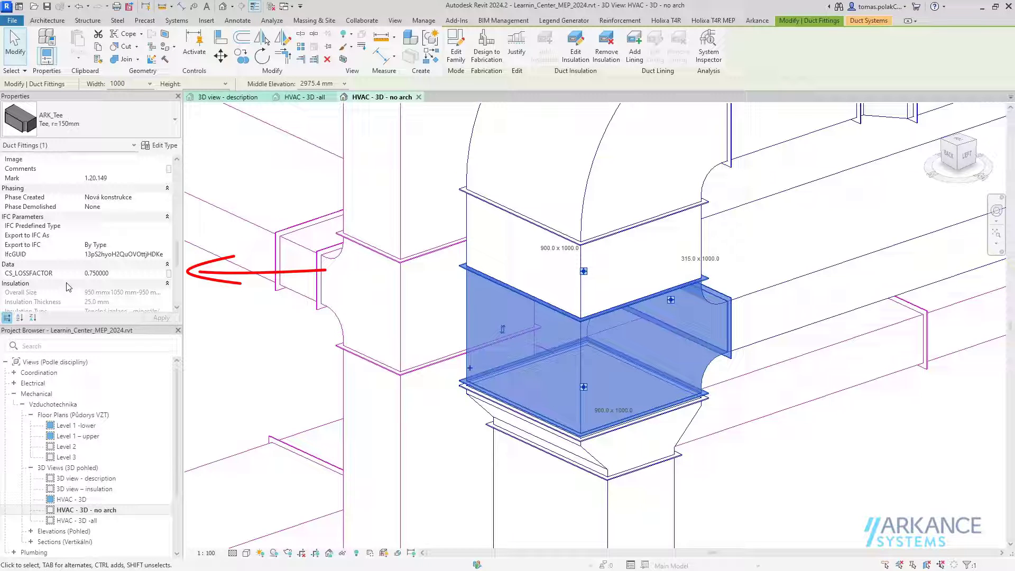
Step: Check the elbow's CS_LOSSFACTOR of 0.7, then select a lower-route duct showing none
{"action": "left_click", "coordinate": [573, 191]}
{"action": "scroll", "coordinate": [91, 236], "scroll_direction": "down", "scroll_amount": 3}
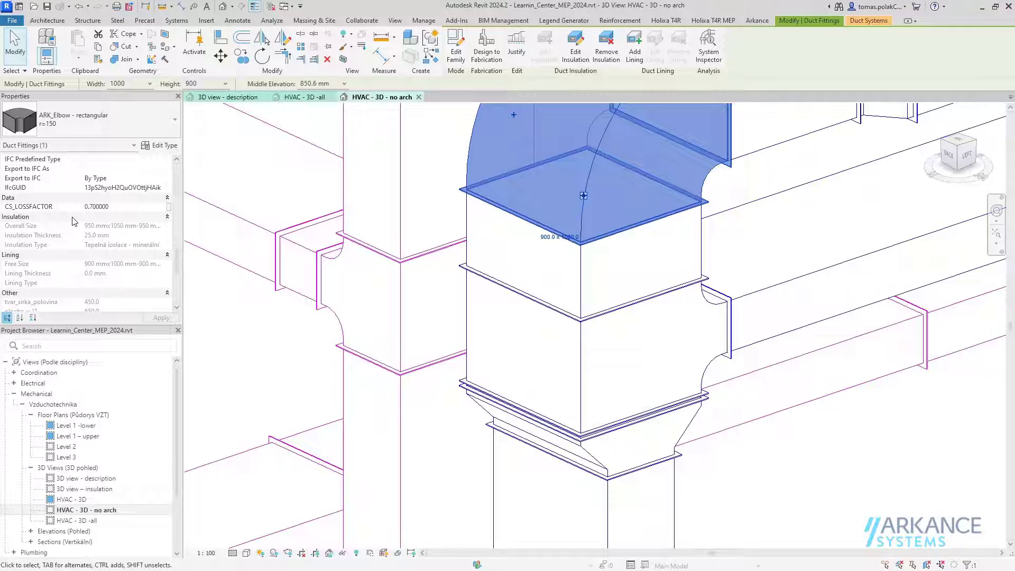
{"action": "scroll", "coordinate": [442, 296], "scroll_direction": "down", "scroll_amount": 4}
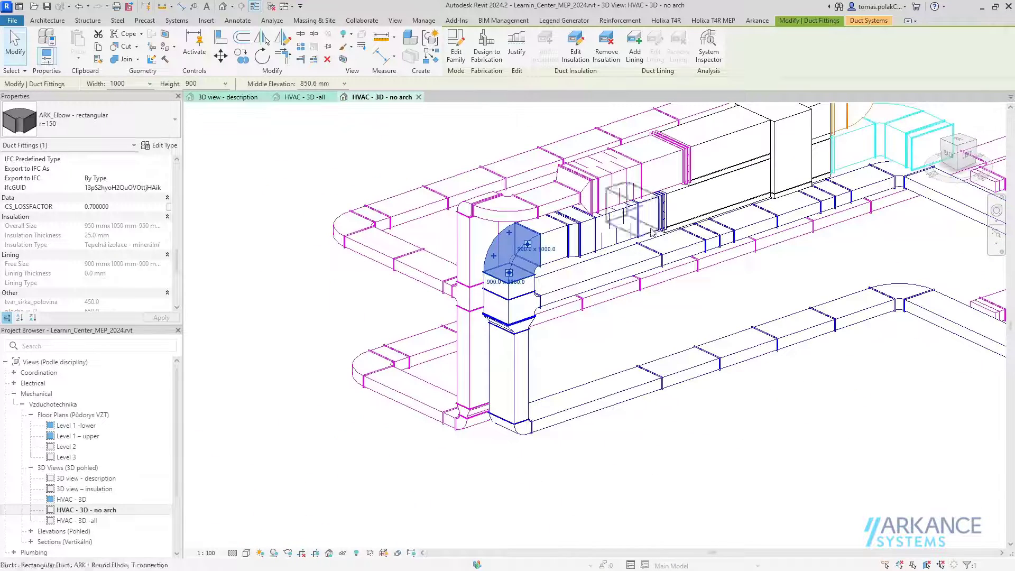
{"action": "left_click", "coordinate": [651, 233]}
Step: Select the whole connected lower duct chain and pan to see the full route
{"action": "scroll", "coordinate": [738, 272], "scroll_direction": "down", "scroll_amount": 6}
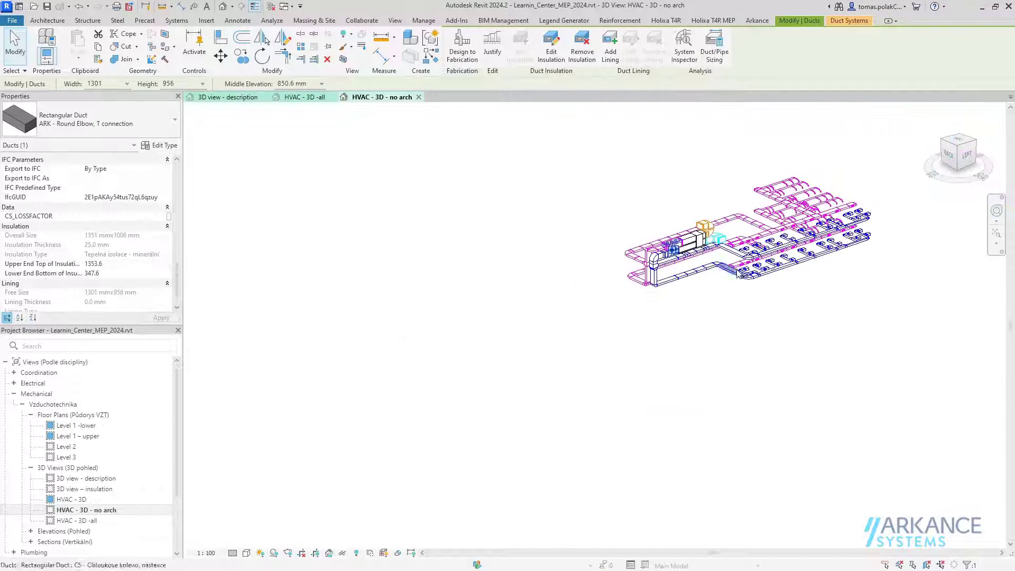
{"action": "scroll", "coordinate": [738, 272], "scroll_direction": "up", "scroll_amount": 6}
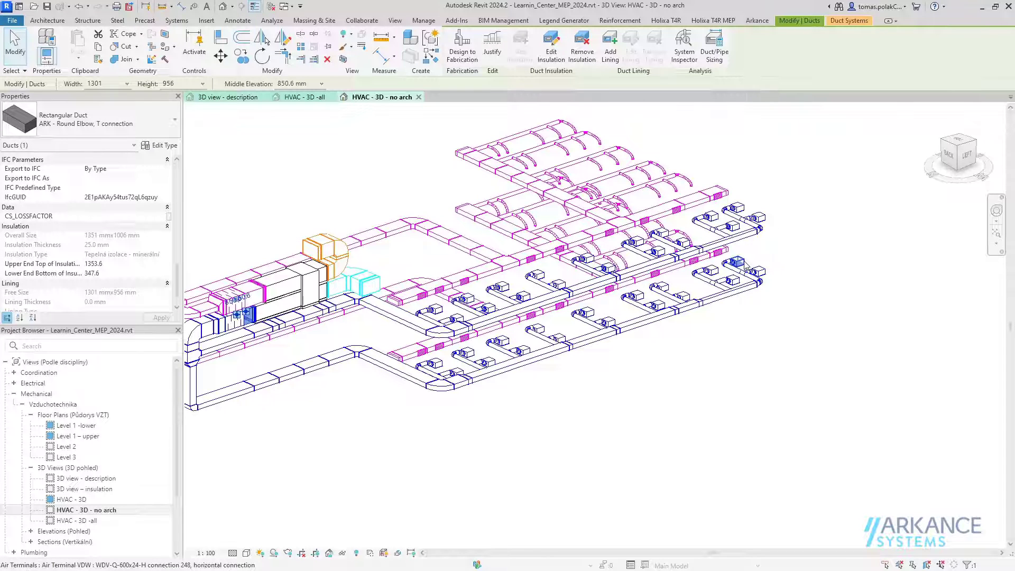
{"action": "key", "text": "Tab"}
{"action": "left_click", "coordinate": [441, 364]}
{"action": "middle_click_drag", "start_coordinate": [433, 391], "coordinate": [529, 387]}
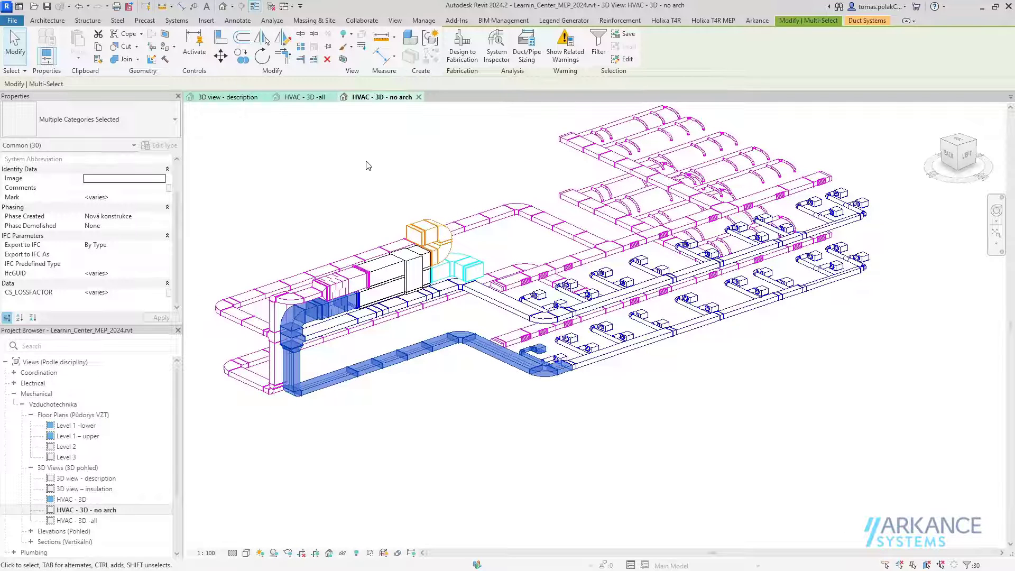
Step: Open Pressure Drops for the chain, review stored loss factors 10.38 and 0.75, then close
{"action": "left_click", "coordinate": [457, 21]}
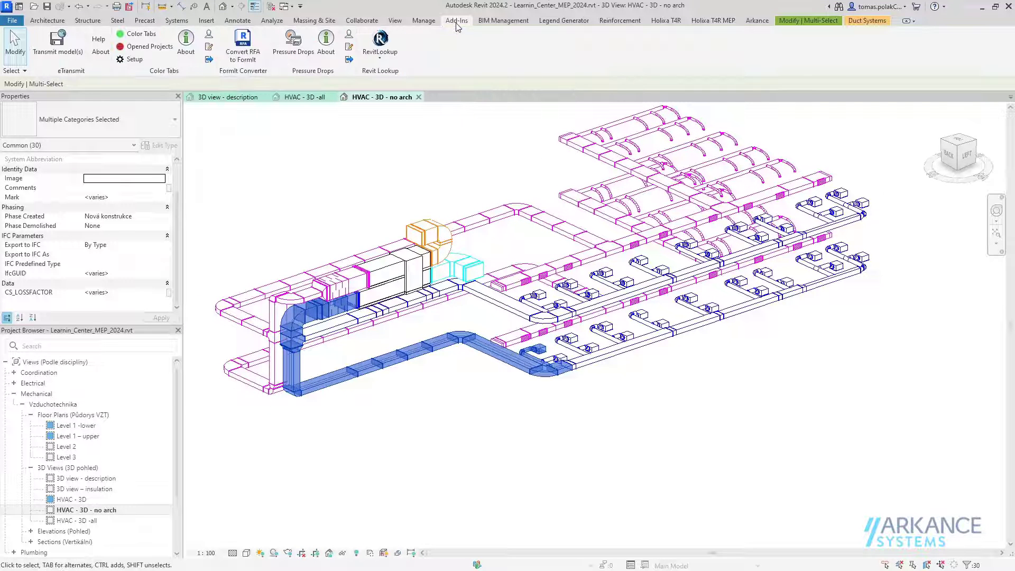
{"action": "left_click", "coordinate": [294, 43]}
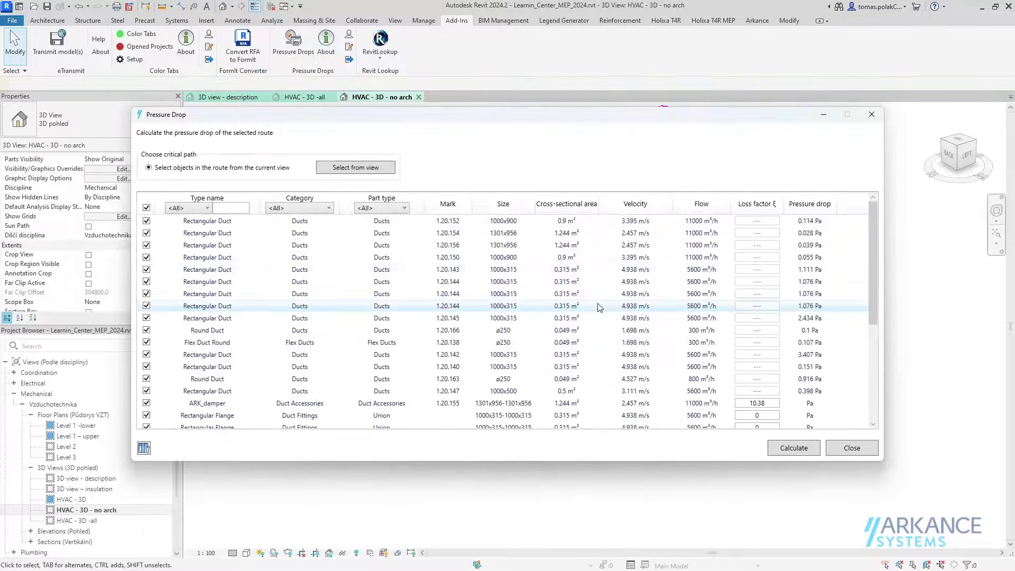
{"action": "scroll", "coordinate": [688, 287], "scroll_direction": "down", "scroll_amount": 3}
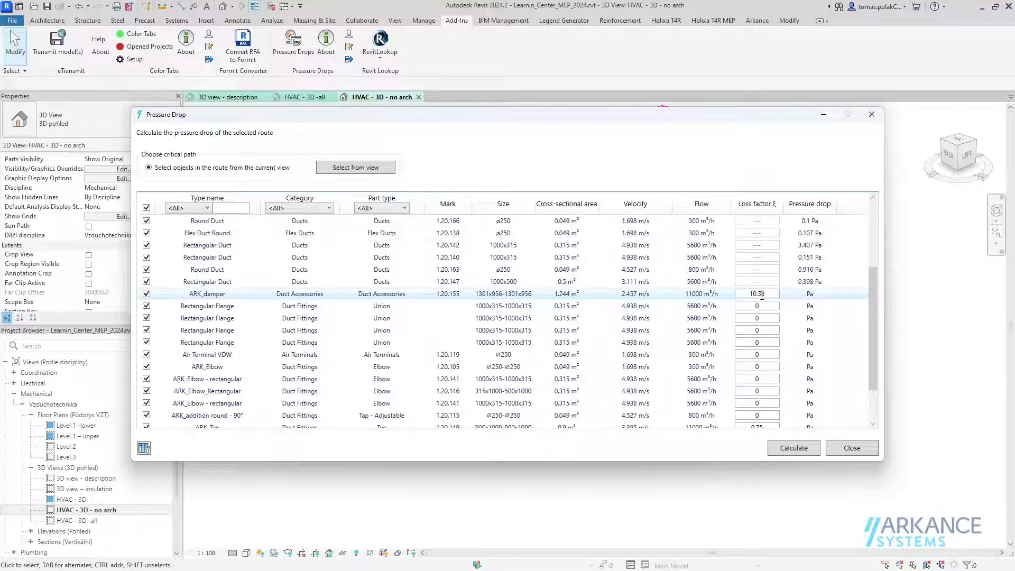
{"action": "scroll", "coordinate": [764, 294], "scroll_direction": "down", "scroll_amount": 2}
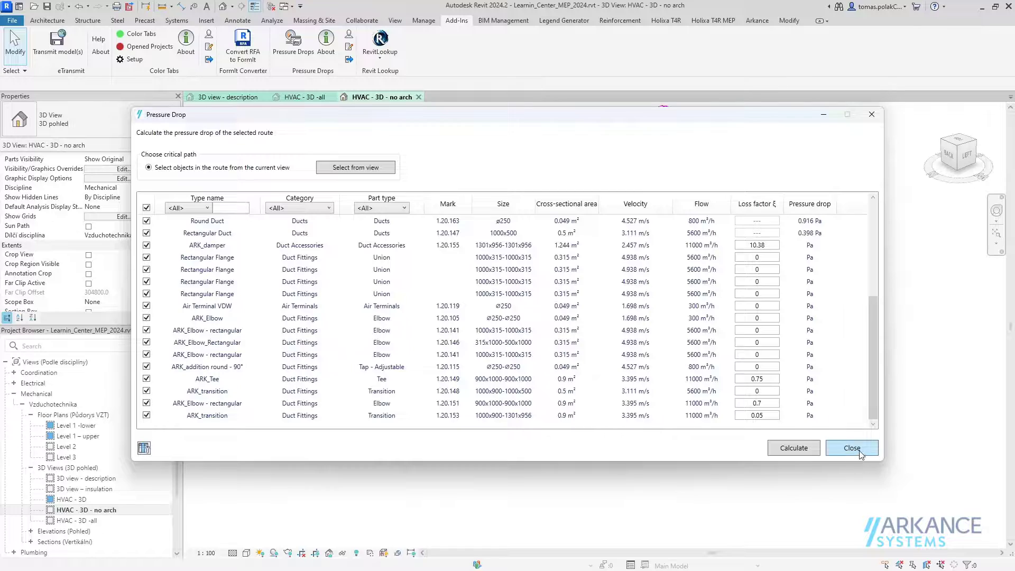
{"action": "left_click", "coordinate": [831, 445]}
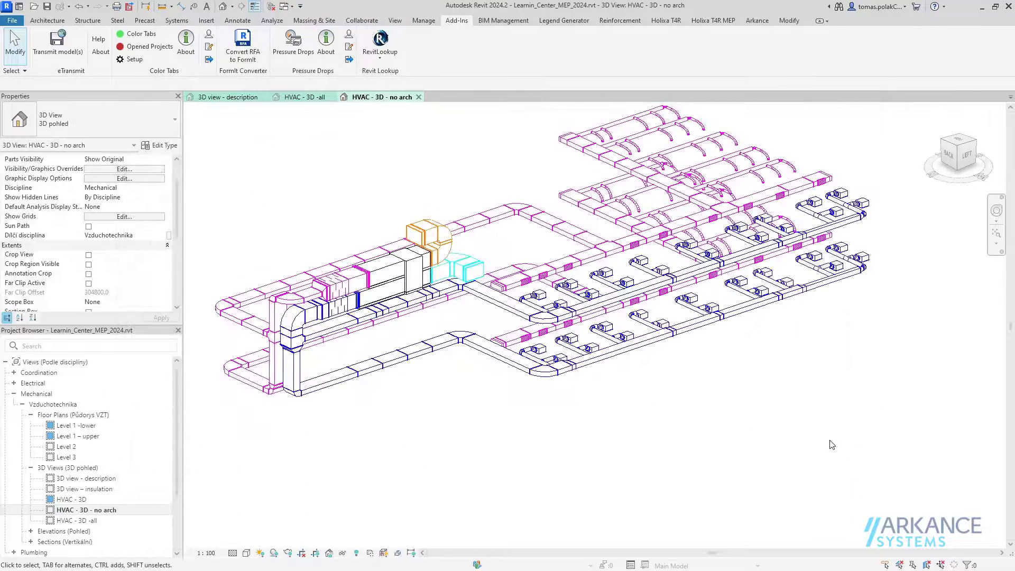
Step: Select the duct run from the upper-right air terminal and list it in Pressure Drops with loss factors
{"action": "left_click", "coordinate": [840, 195]}
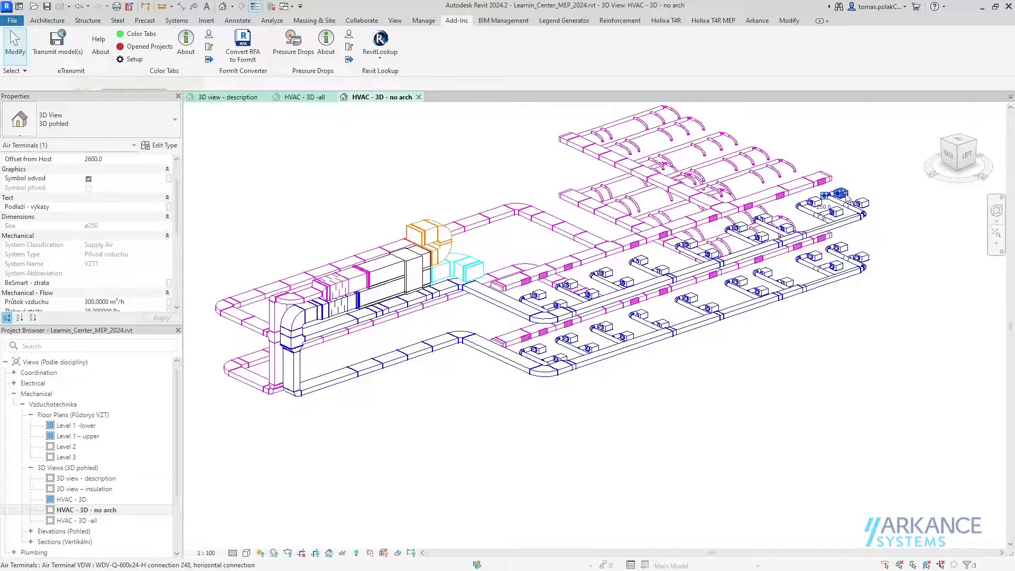
{"action": "key", "text": "Tab"}
{"action": "left_click", "coordinate": [354, 313]}
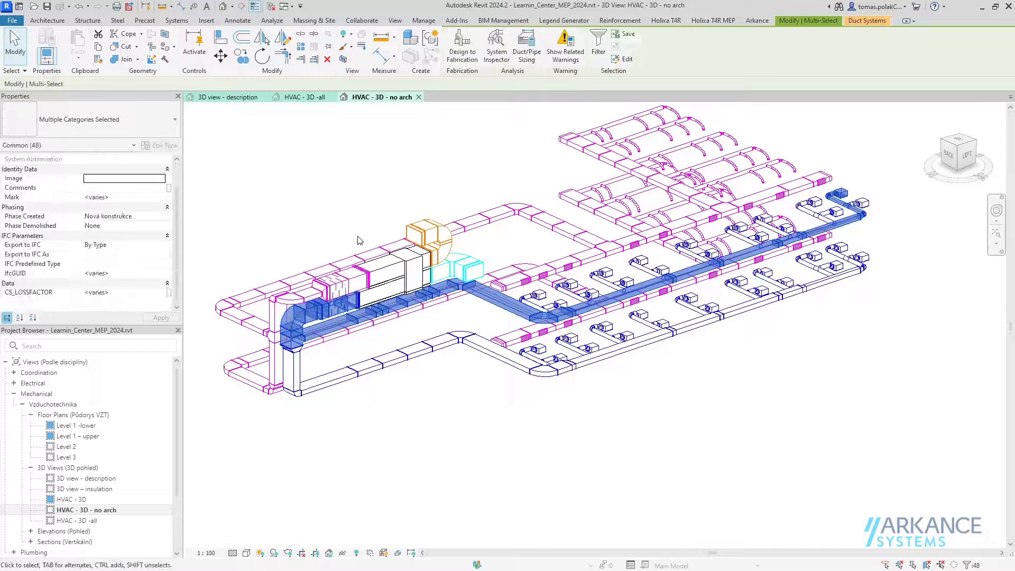
{"action": "left_click", "coordinate": [457, 20]}
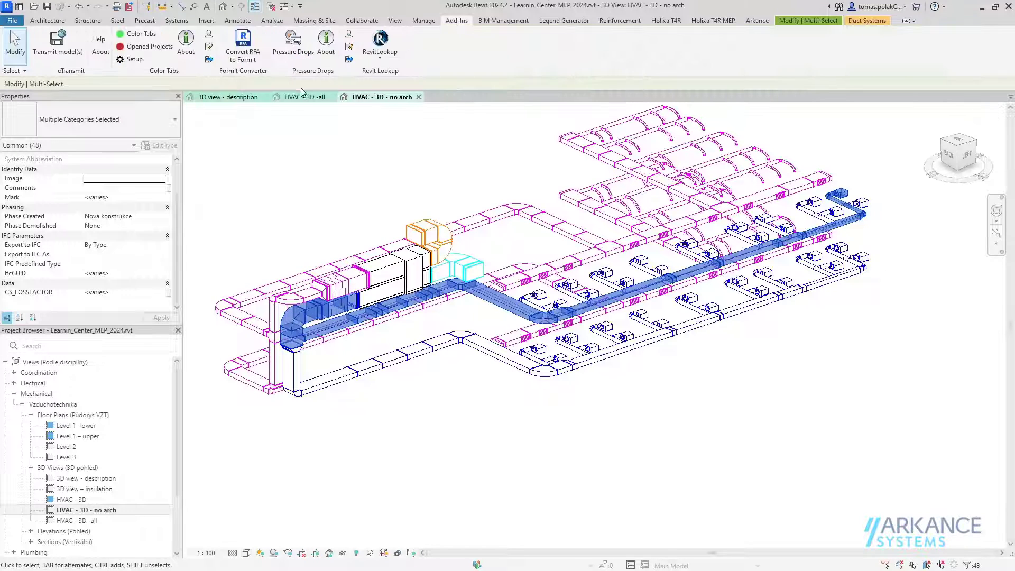
{"action": "left_click", "coordinate": [293, 43]}
{"action": "scroll", "coordinate": [529, 317], "scroll_direction": "down", "scroll_amount": 10}
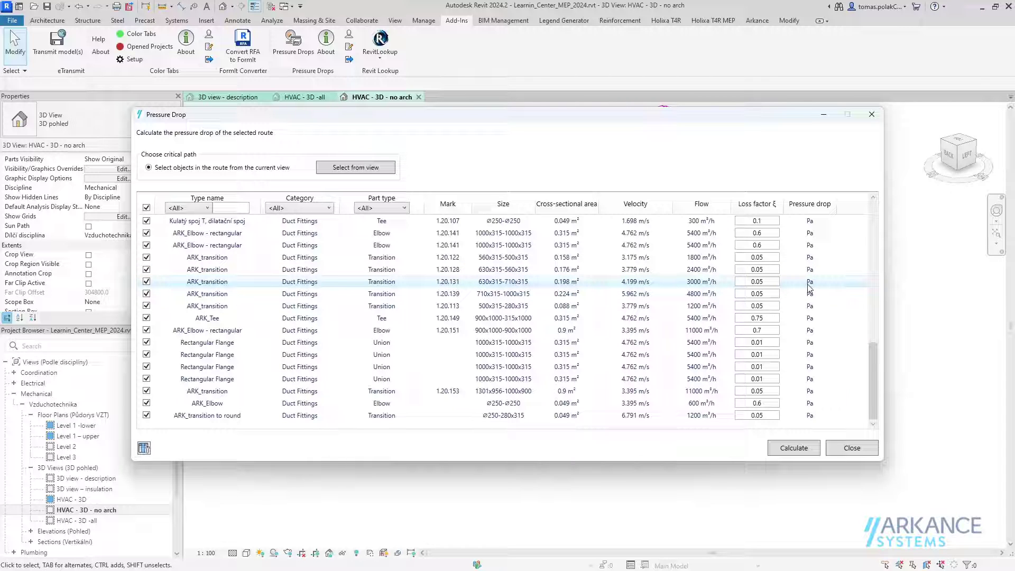
Step: Enable saving calculated pressure drops into a new parameter named 'ARK - pressure drop'
{"action": "left_click", "coordinate": [144, 448]}
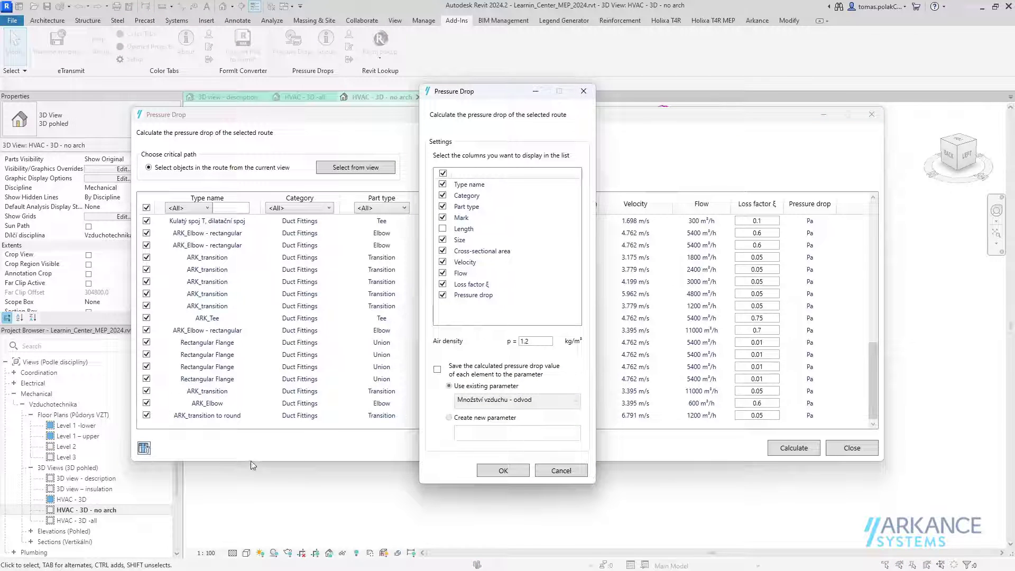
{"action": "left_click", "coordinate": [437, 371]}
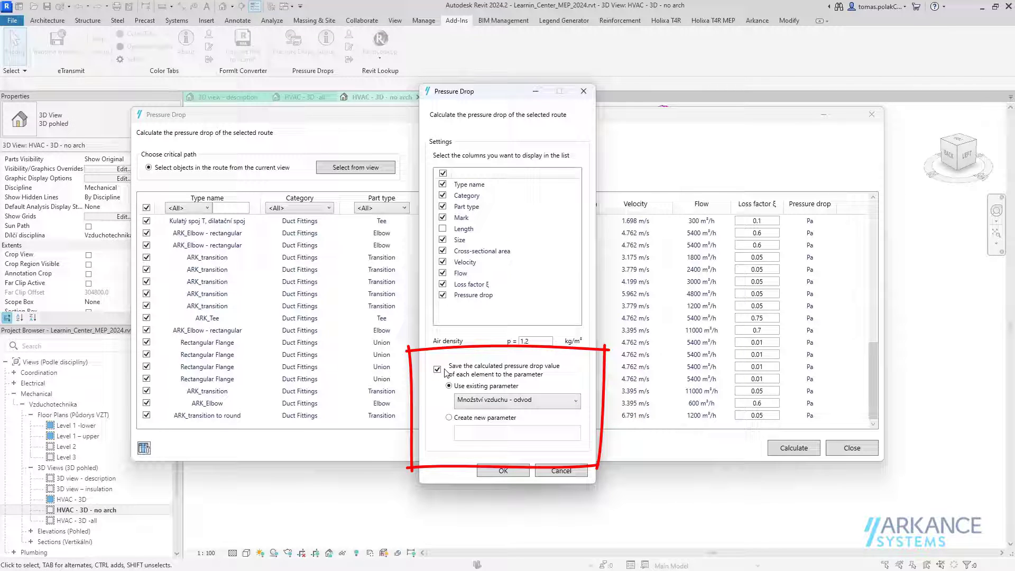
{"action": "left_click", "coordinate": [474, 403]}
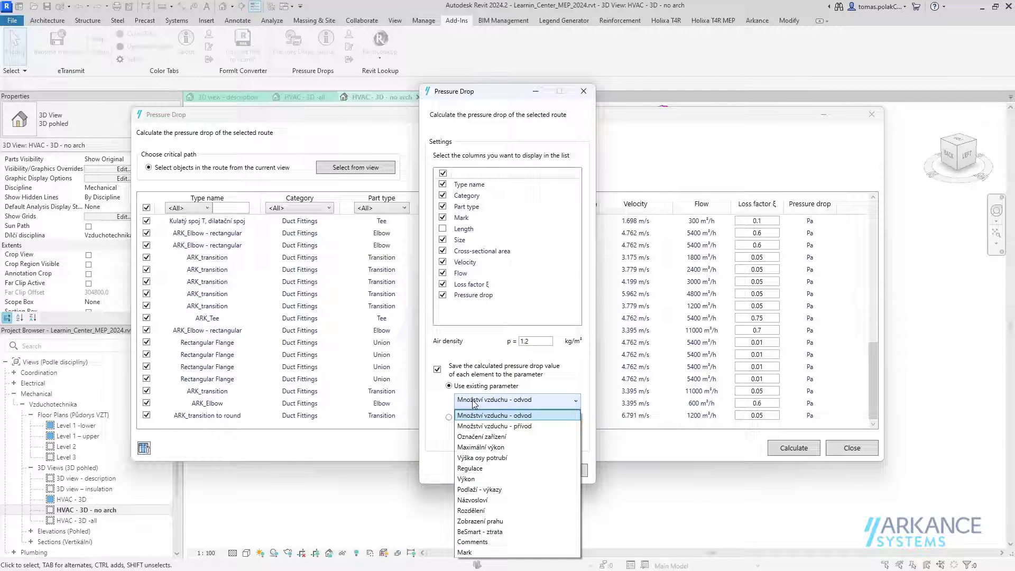
{"action": "left_click", "coordinate": [474, 404]}
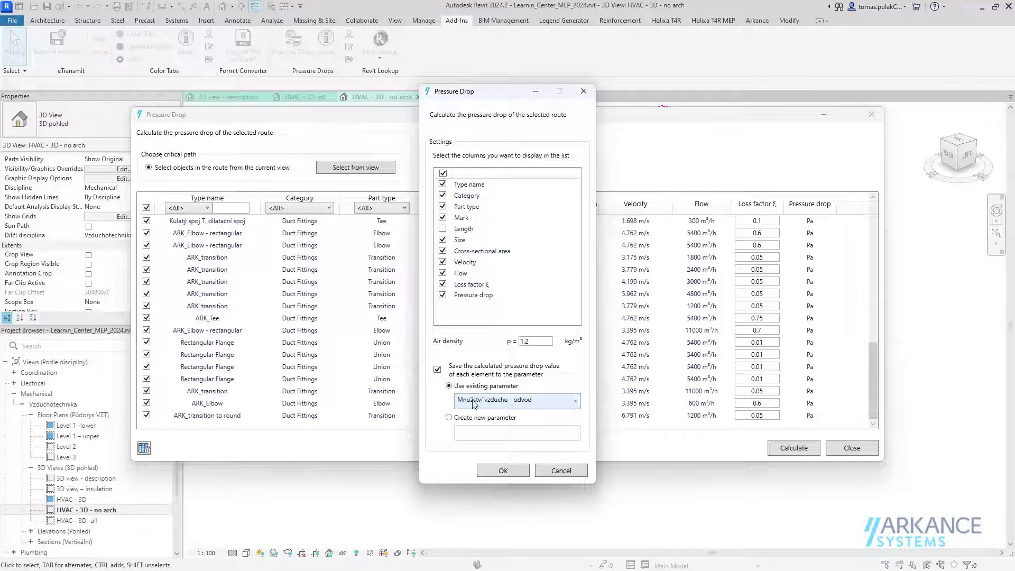
{"action": "left_click", "coordinate": [449, 418]}
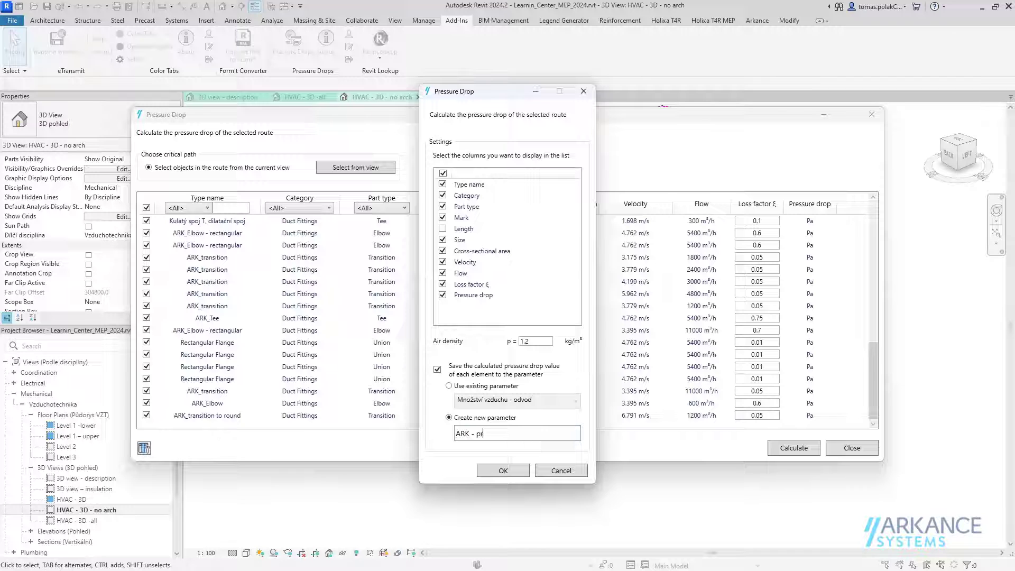
{"action": "type", "text": "ARK - pressure drop"}
Step: Apply the settings, calculate the route's 118.66 Pa total pressure drop, and close the window
{"action": "left_click", "coordinate": [499, 475]}
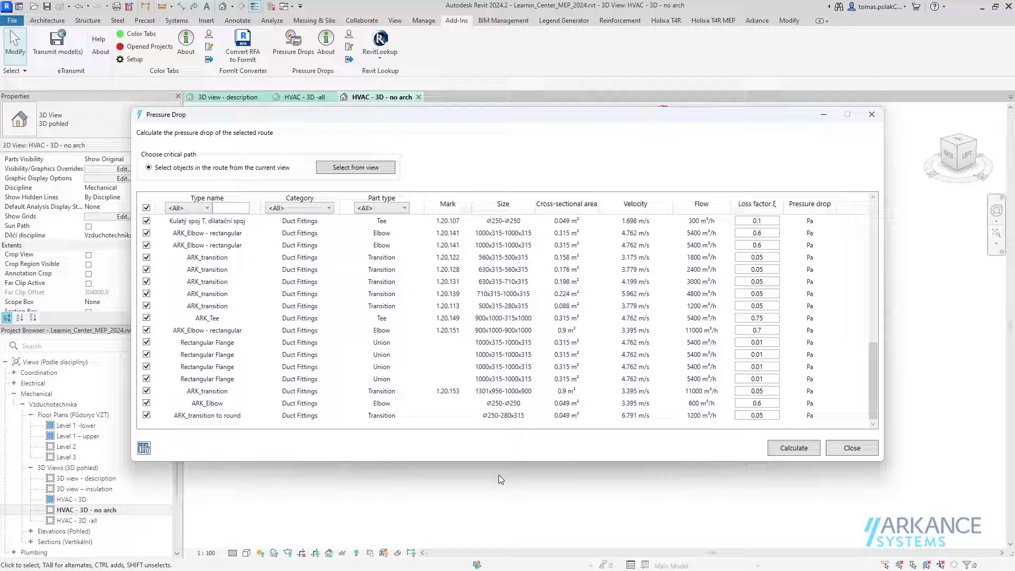
{"action": "left_click", "coordinate": [803, 454]}
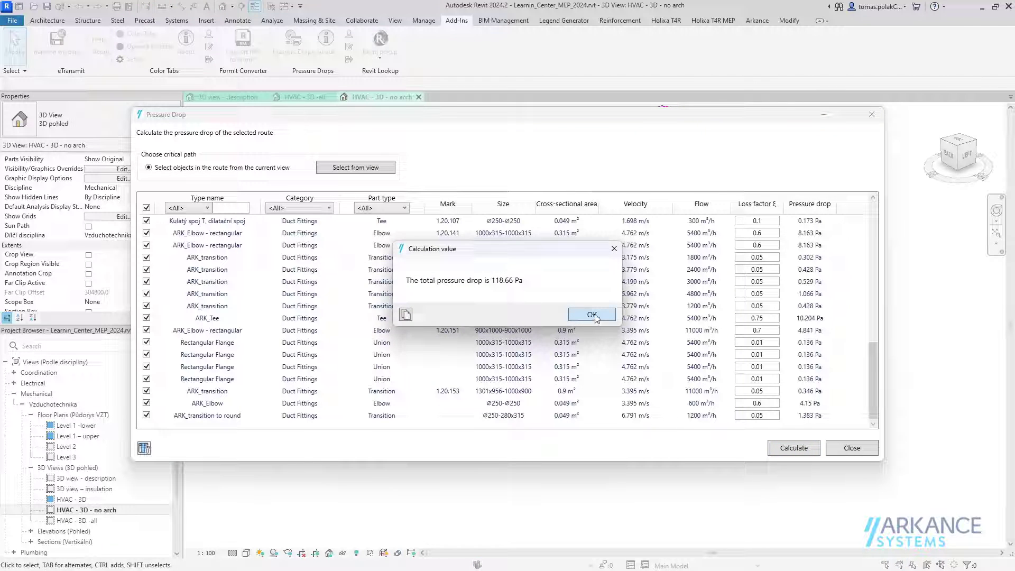
{"action": "left_click", "coordinate": [590, 316]}
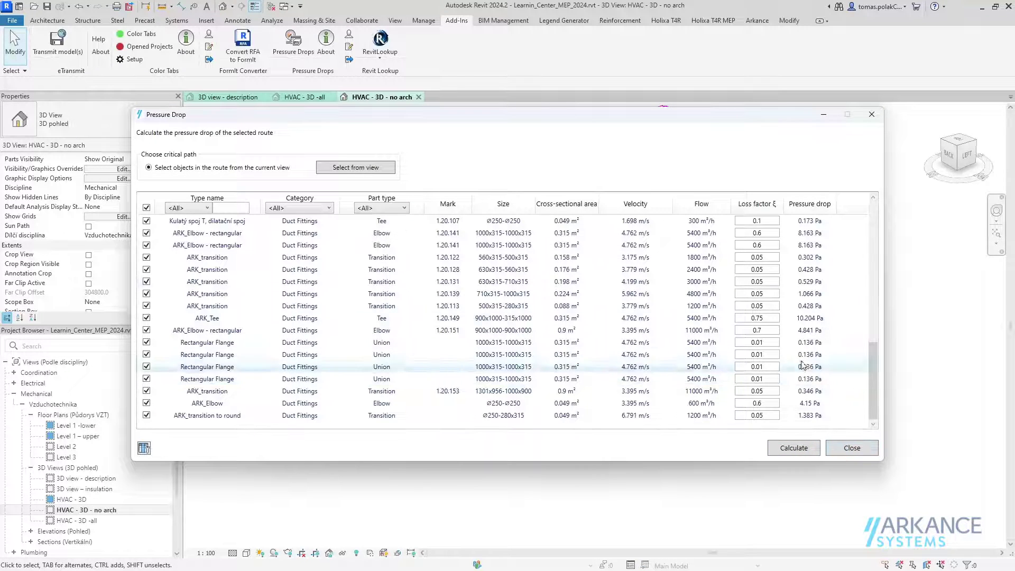
{"action": "left_click", "coordinate": [846, 449]}
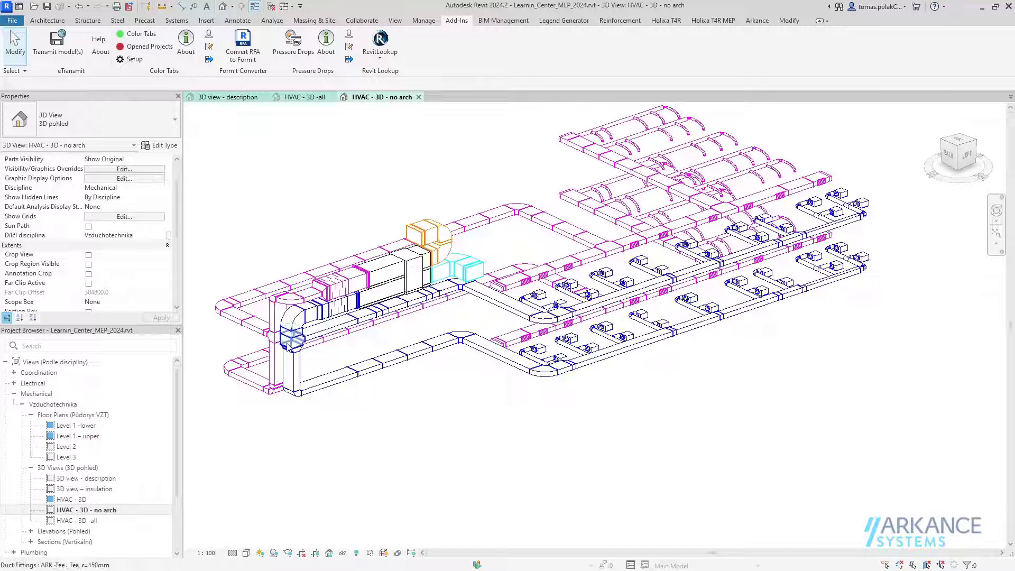
Step: Select the ARK_Tee and check its ARK - pressure drop value of 10.204 Pa
{"action": "left_click", "coordinate": [294, 337]}
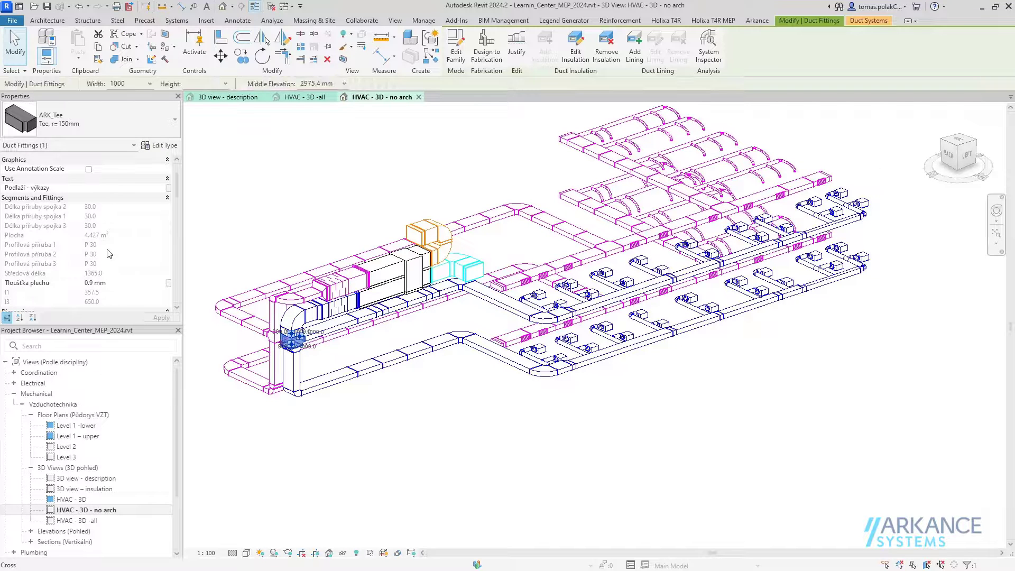
{"action": "scroll", "coordinate": [109, 253], "scroll_direction": "up", "scroll_amount": 3}
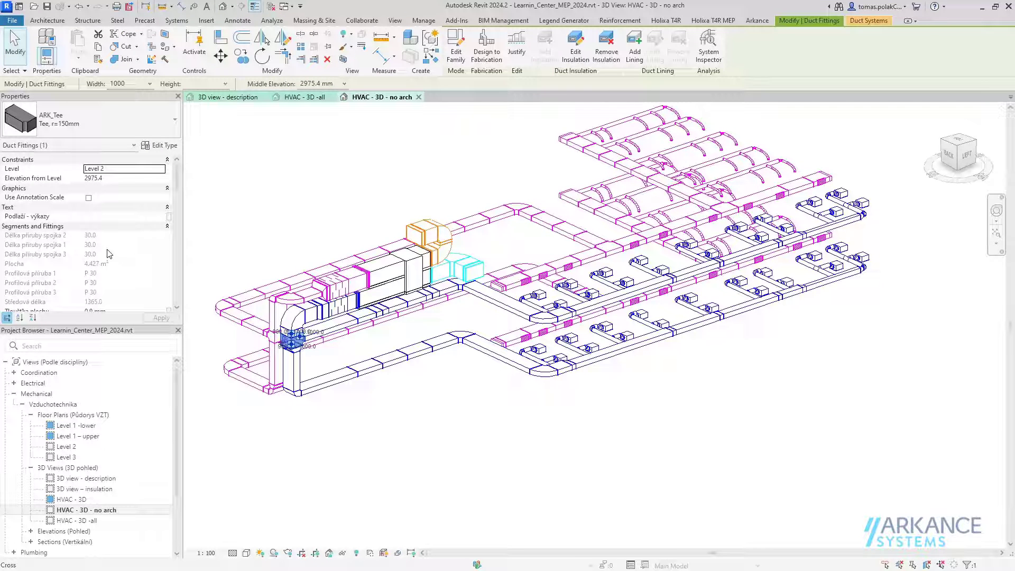
{"action": "scroll", "coordinate": [108, 254], "scroll_direction": "down", "scroll_amount": 6}
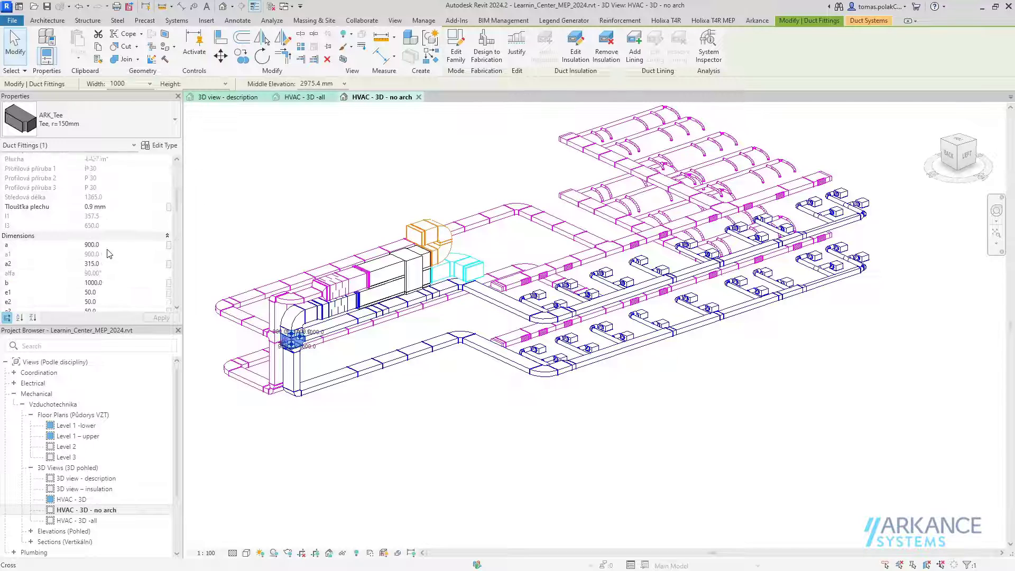
{"action": "scroll", "coordinate": [109, 254], "scroll_direction": "down", "scroll_amount": 3}
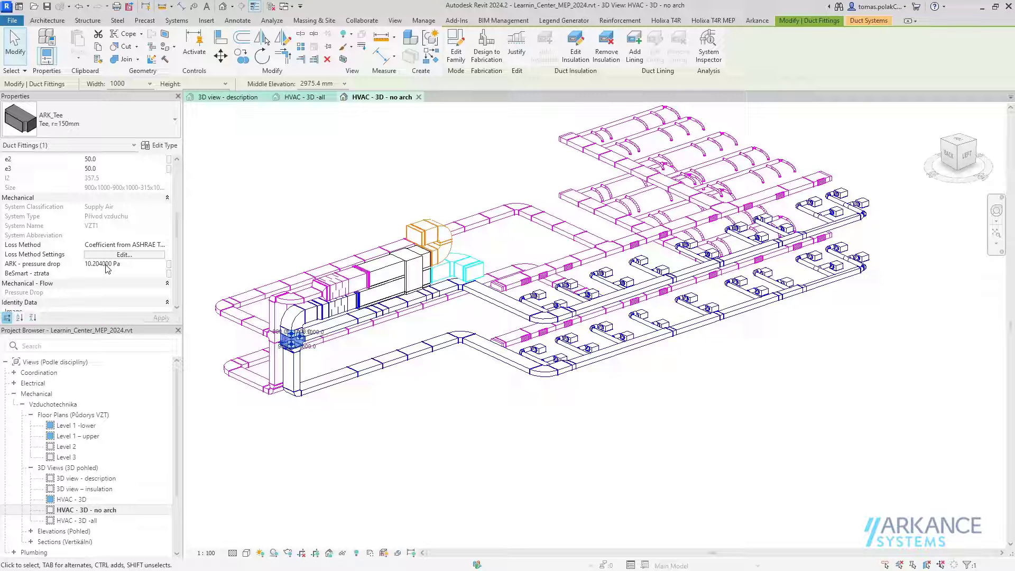
Step: Start a new pressure drop route from a rectangular duct and the adjacent elbow
{"action": "left_click", "coordinate": [397, 397]}
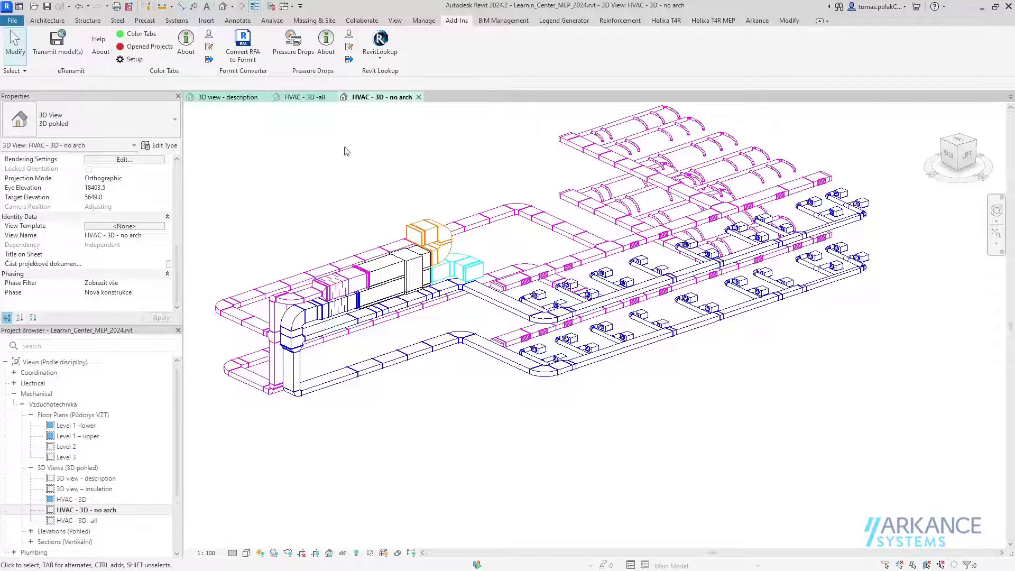
{"action": "left_click", "coordinate": [293, 41]}
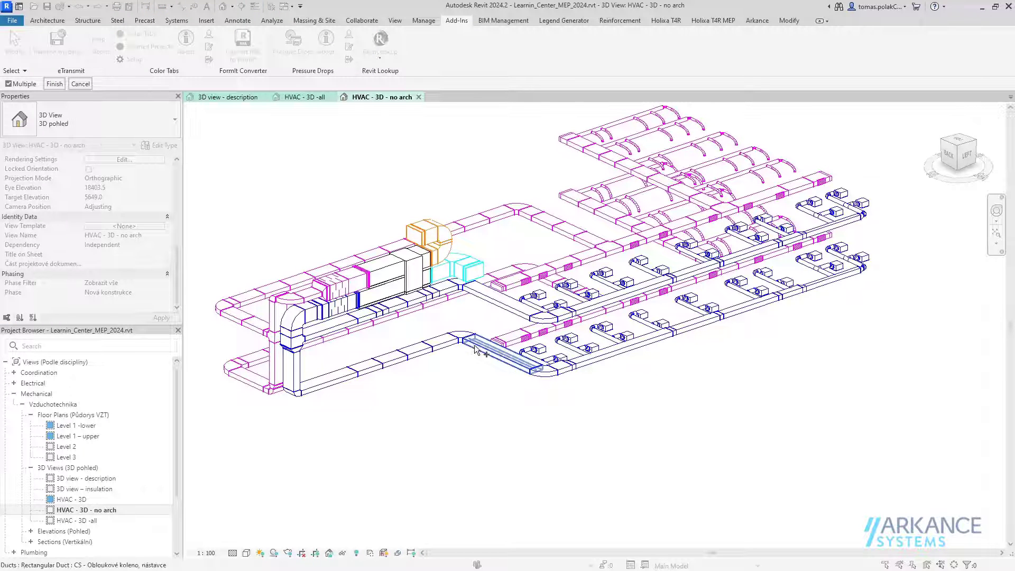
{"action": "left_click", "coordinate": [474, 349]}
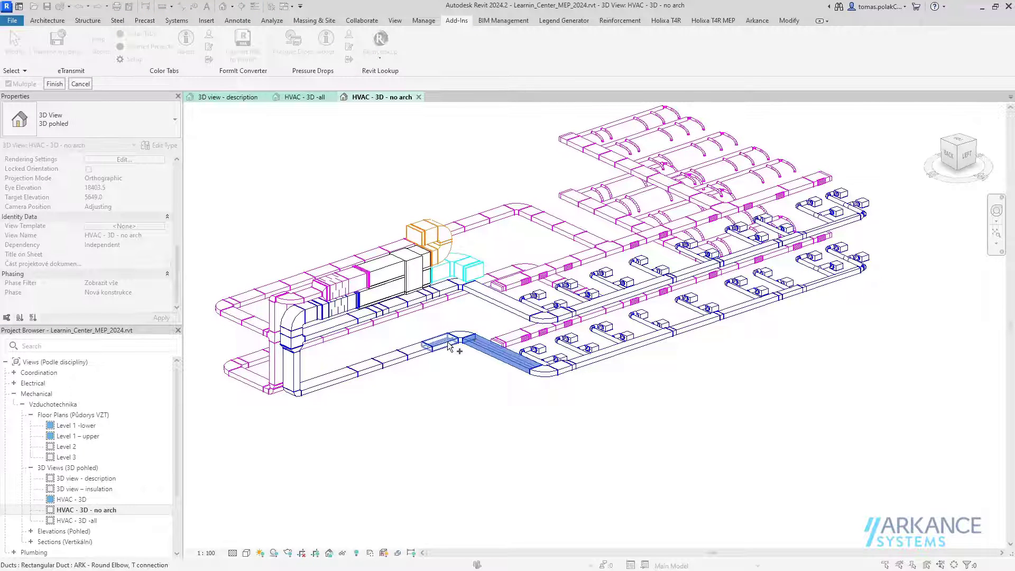
{"action": "left_click", "coordinate": [449, 345]}
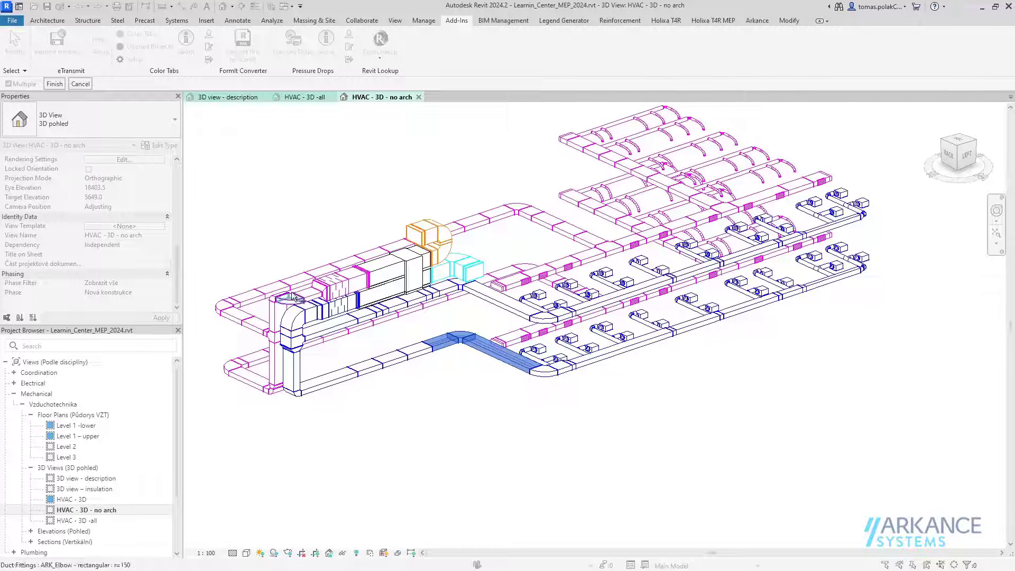
{"action": "left_click", "coordinate": [54, 84]}
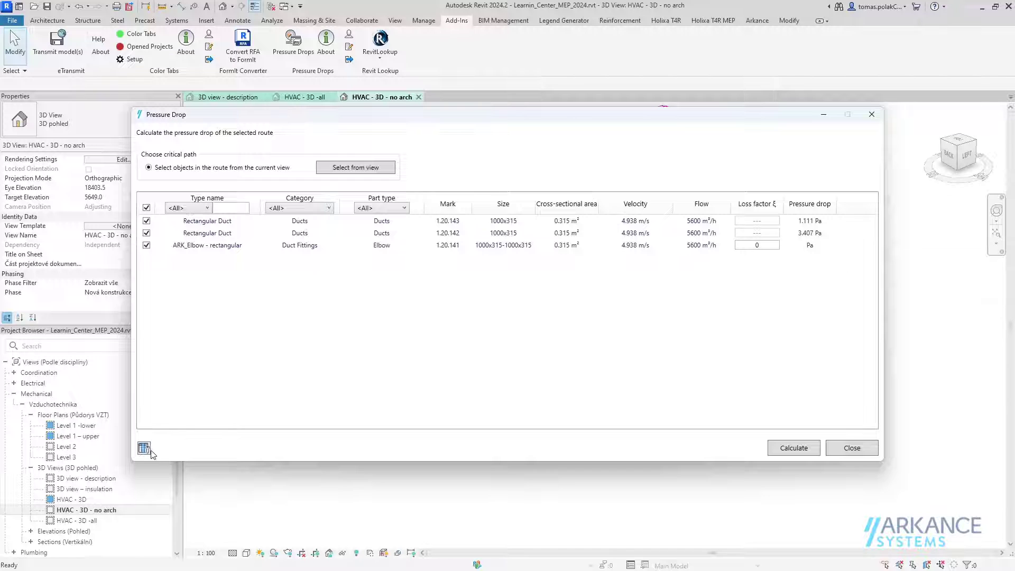
Step: Hide the Type name, Category and Part type columns and show Length instead
{"action": "left_click", "coordinate": [144, 448]}
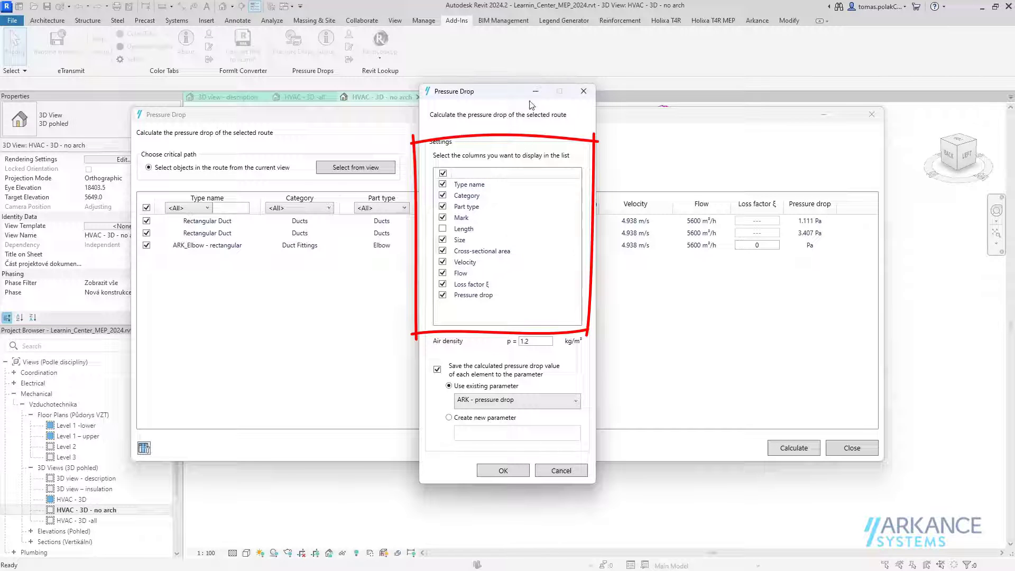
{"action": "left_click_drag", "start_coordinate": [460, 98], "coordinate": [623, 99]}
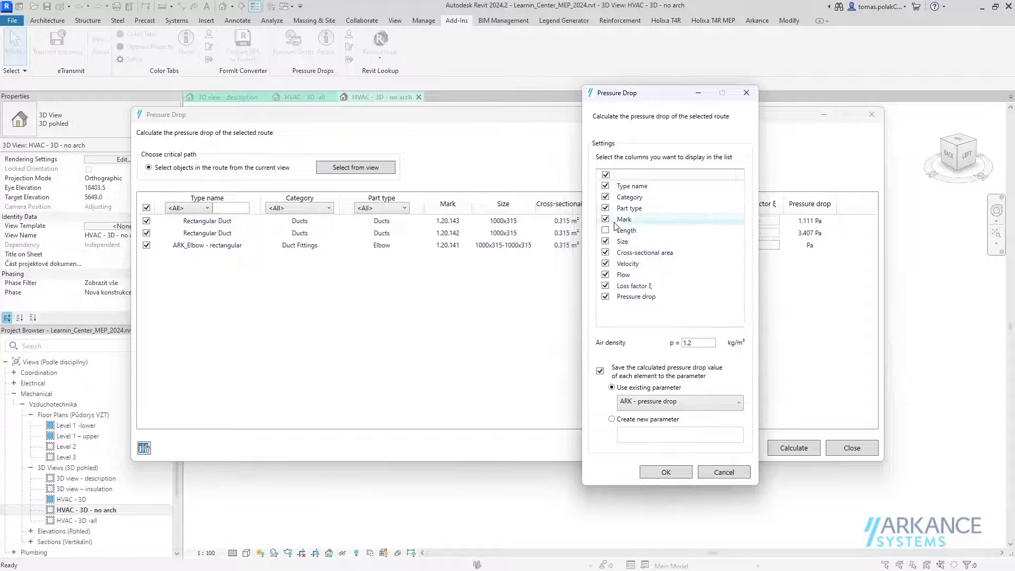
{"action": "left_click", "coordinate": [606, 186]}
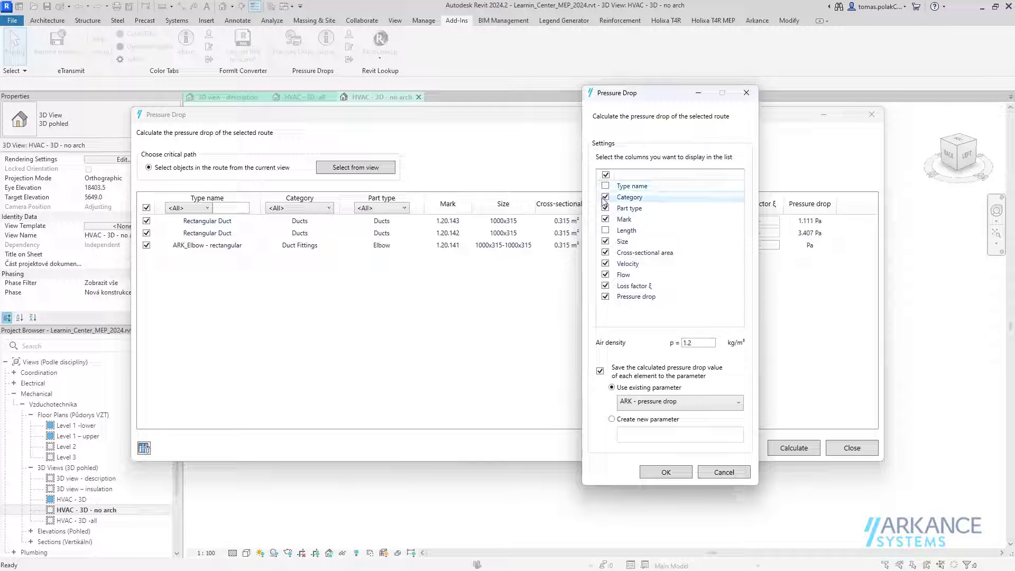
{"action": "left_click", "coordinate": [606, 197]}
{"action": "left_click", "coordinate": [606, 219]}
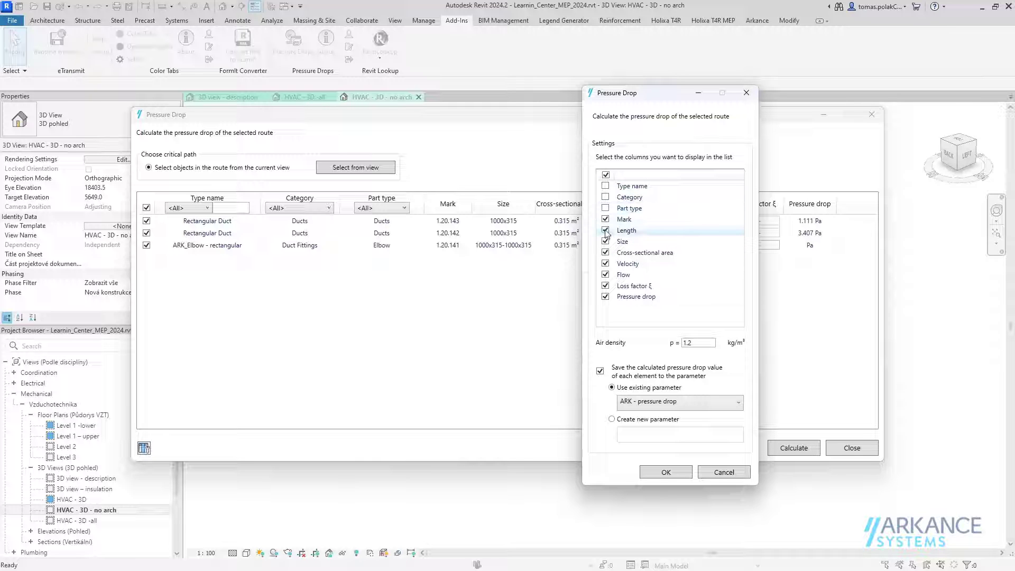
{"action": "left_click", "coordinate": [665, 472]}
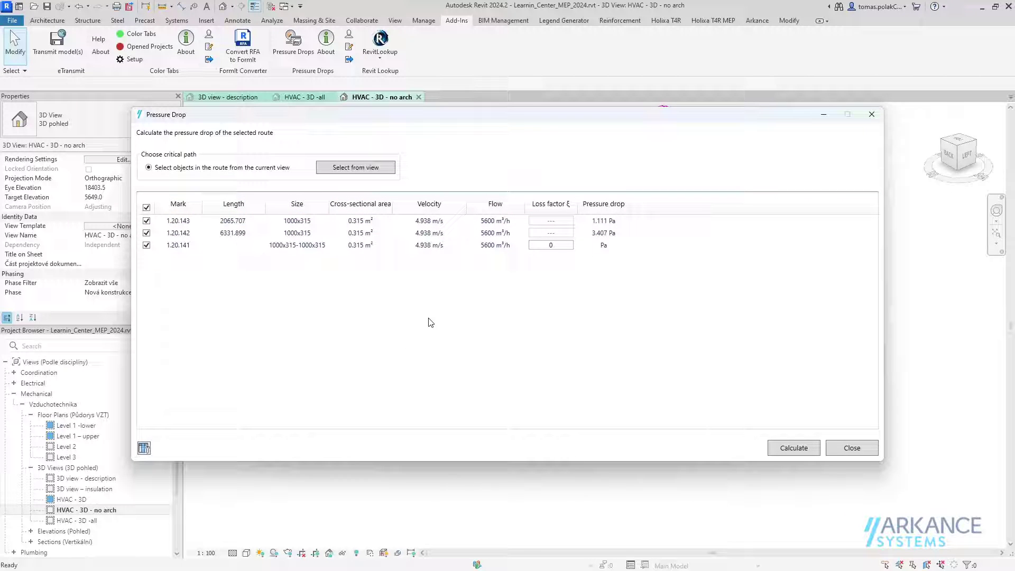
Step: Re-enable the Type name, Category and Part type columns and hide Length again
{"action": "left_click", "coordinate": [142, 448]}
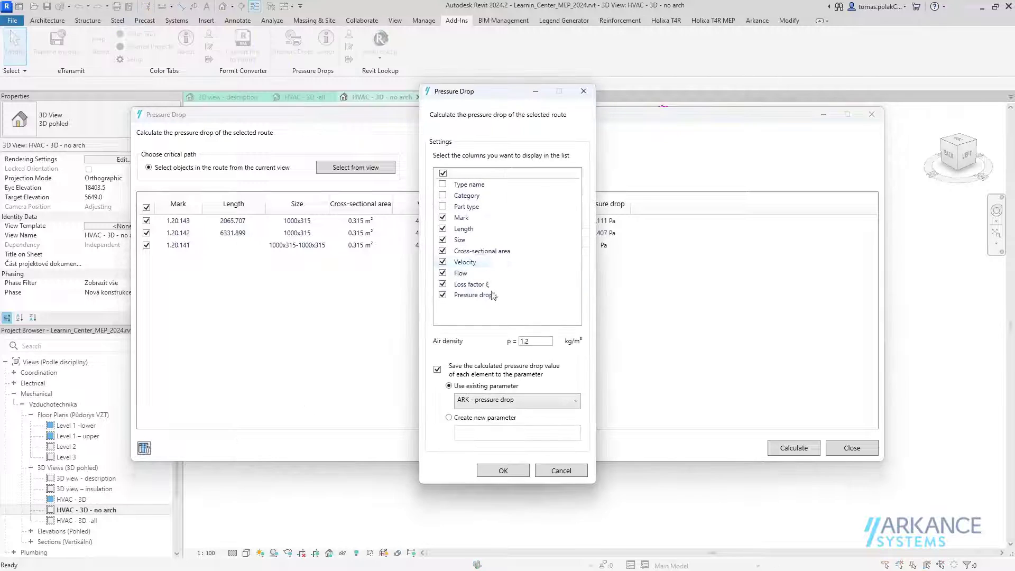
{"action": "left_click", "coordinate": [443, 206]}
{"action": "left_click", "coordinate": [443, 195]}
{"action": "left_click", "coordinate": [443, 184]}
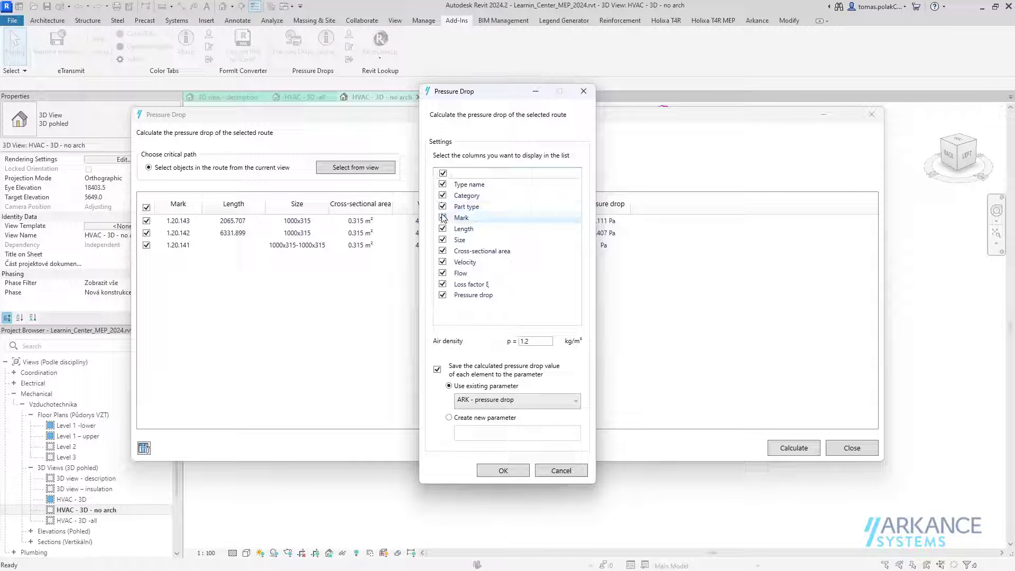
{"action": "left_click", "coordinate": [442, 228]}
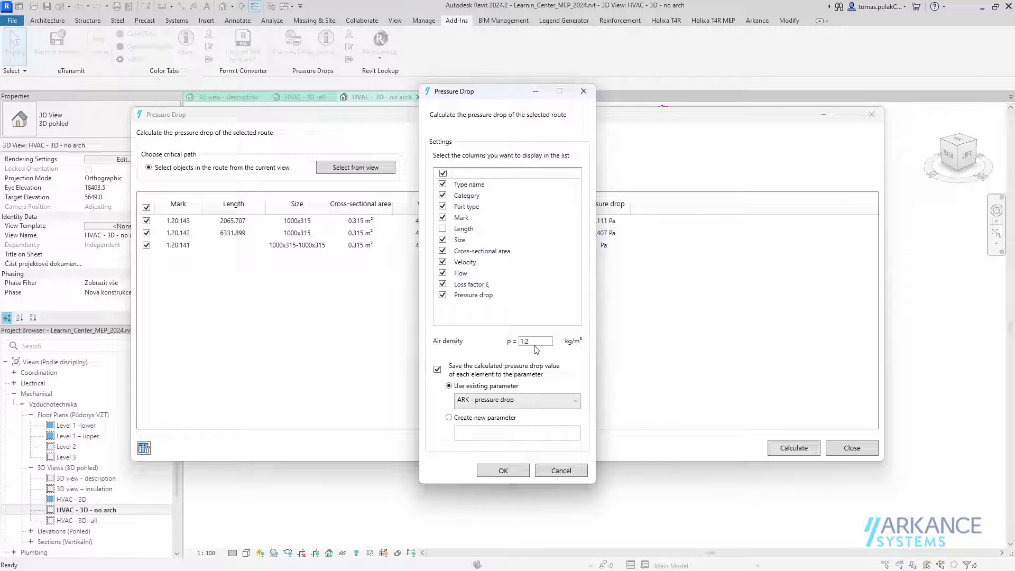
{"action": "left_click", "coordinate": [503, 471]}
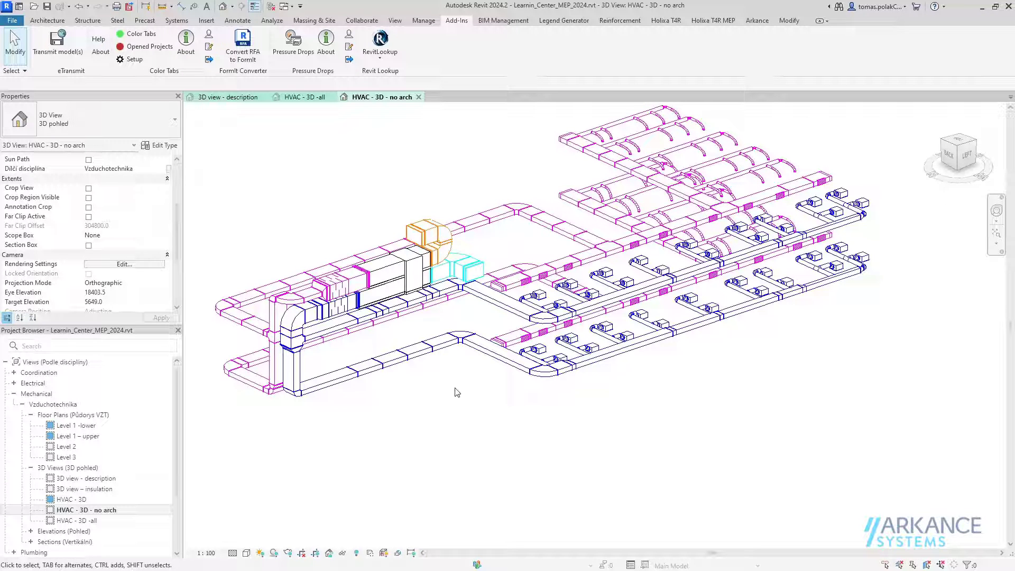
Step: Set the air terminal's Průtok vzduchu (air flow) to 30000 m³/h
{"action": "left_click", "coordinate": [544, 352]}
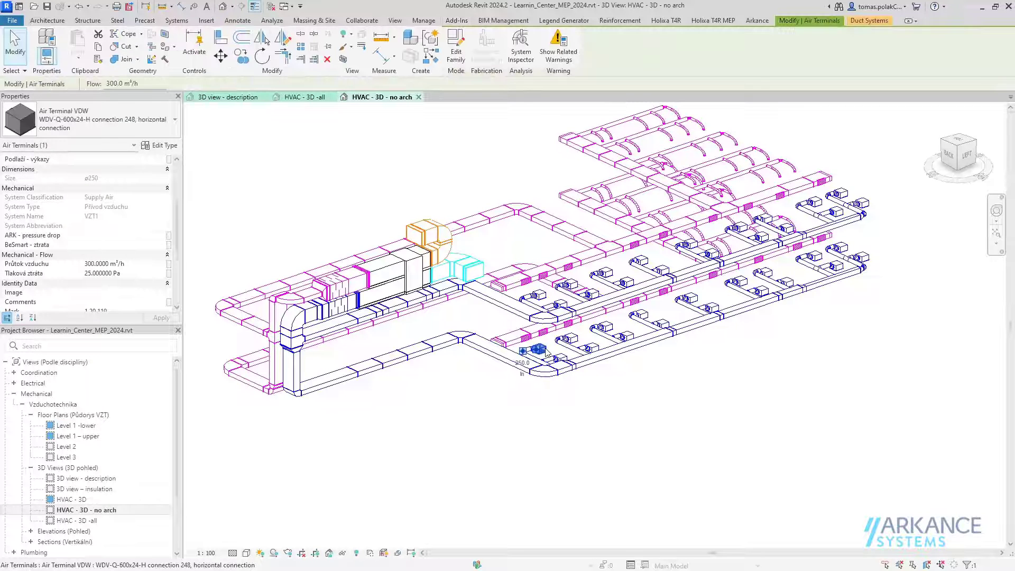
{"action": "left_click", "coordinate": [91, 263]}
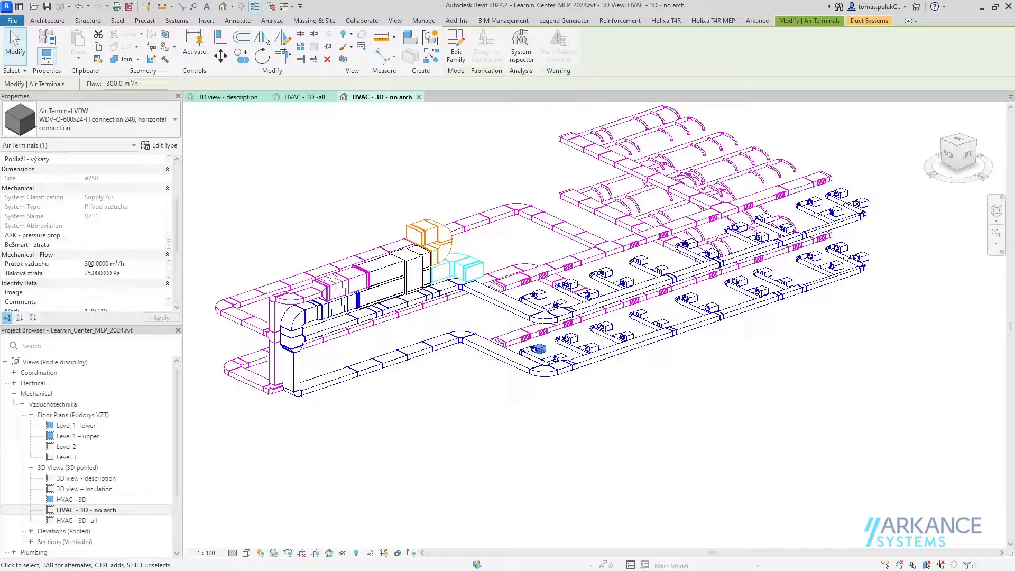
{"action": "type", "text": "00"}
{"action": "left_click", "coordinate": [443, 407]}
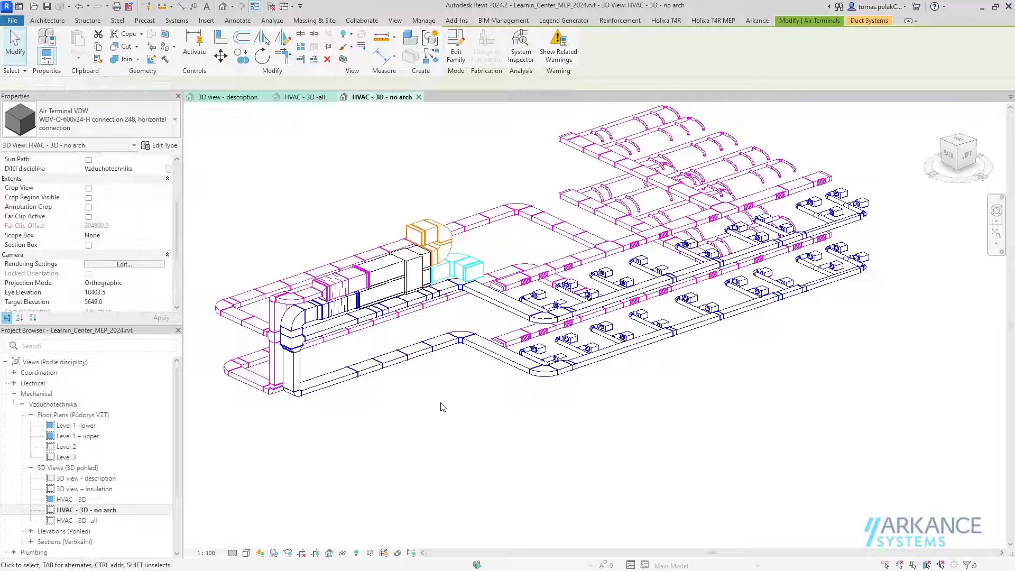
Step: List the main duct branch's pressure drops sorted with the highest velocities first
{"action": "left_click", "coordinate": [353, 313]}
{"action": "key", "text": "Tab"}
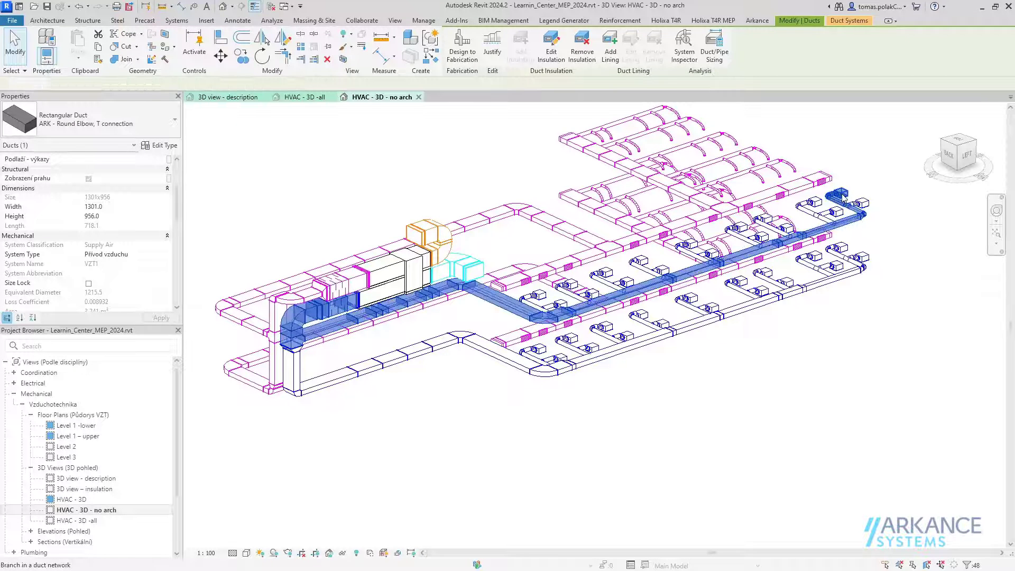
{"action": "left_click", "coordinate": [844, 197]}
{"action": "left_click", "coordinate": [457, 20]}
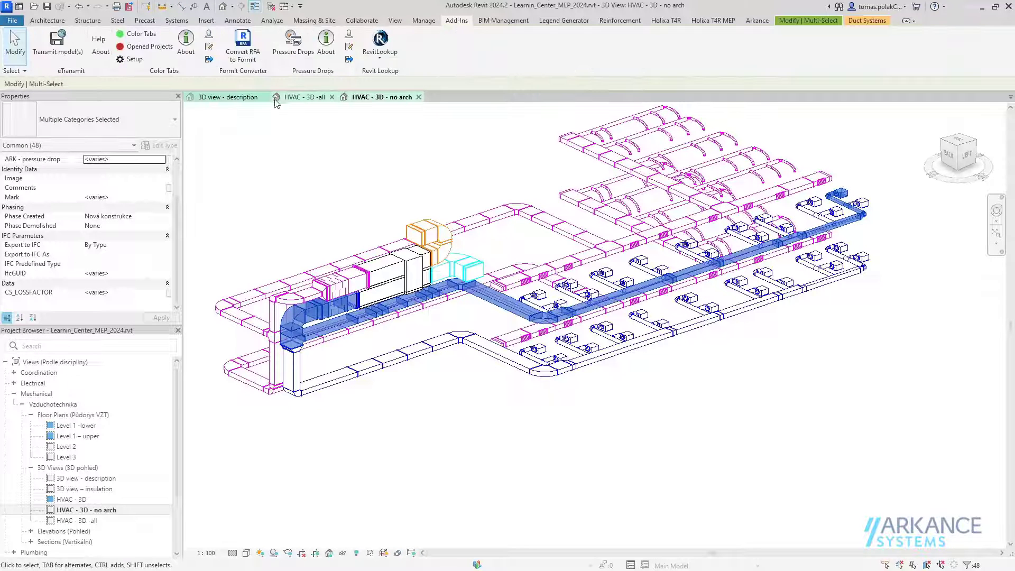
{"action": "left_click", "coordinate": [293, 42]}
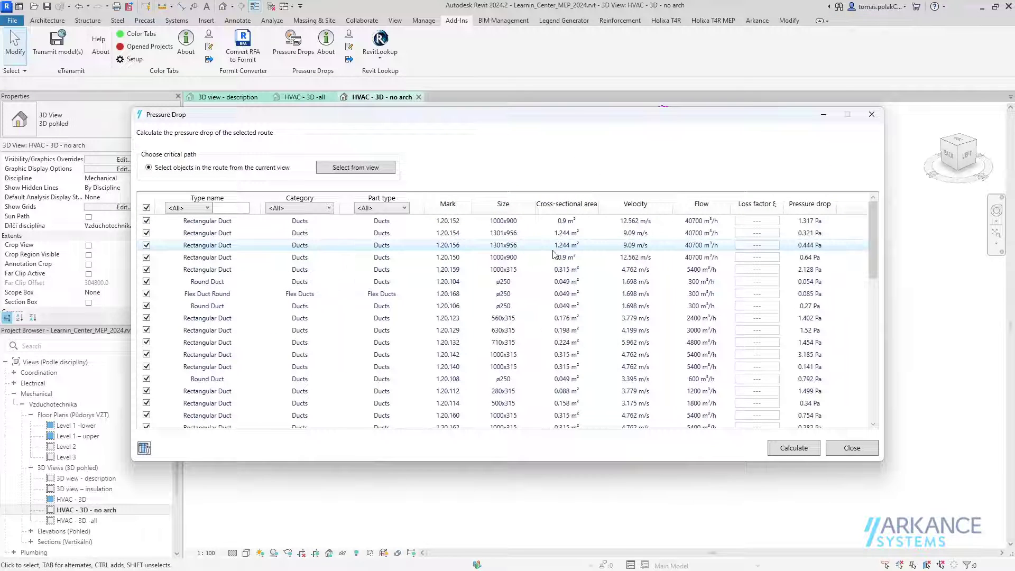
{"action": "left_click", "coordinate": [639, 203]}
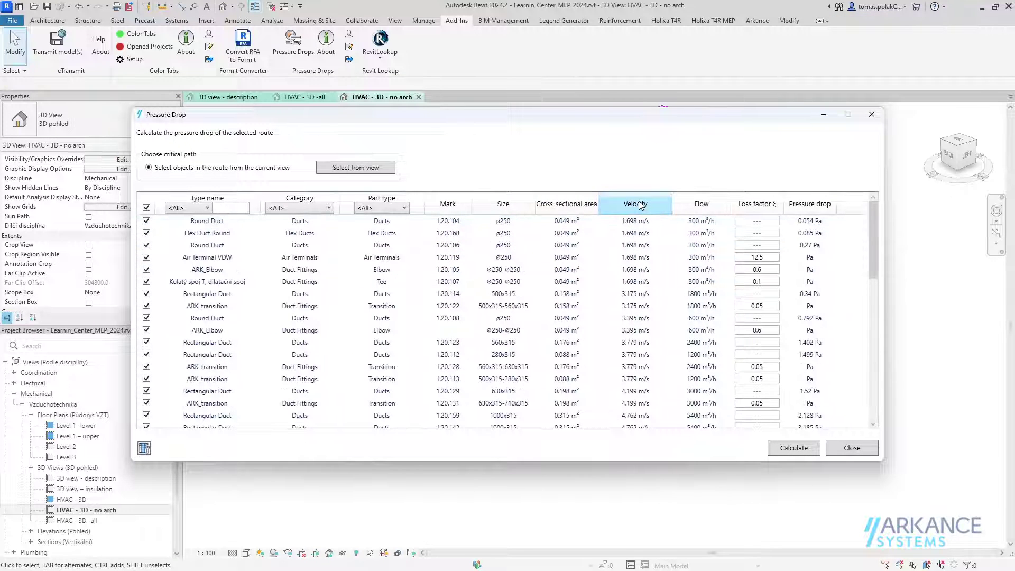
{"action": "left_click", "coordinate": [639, 203]}
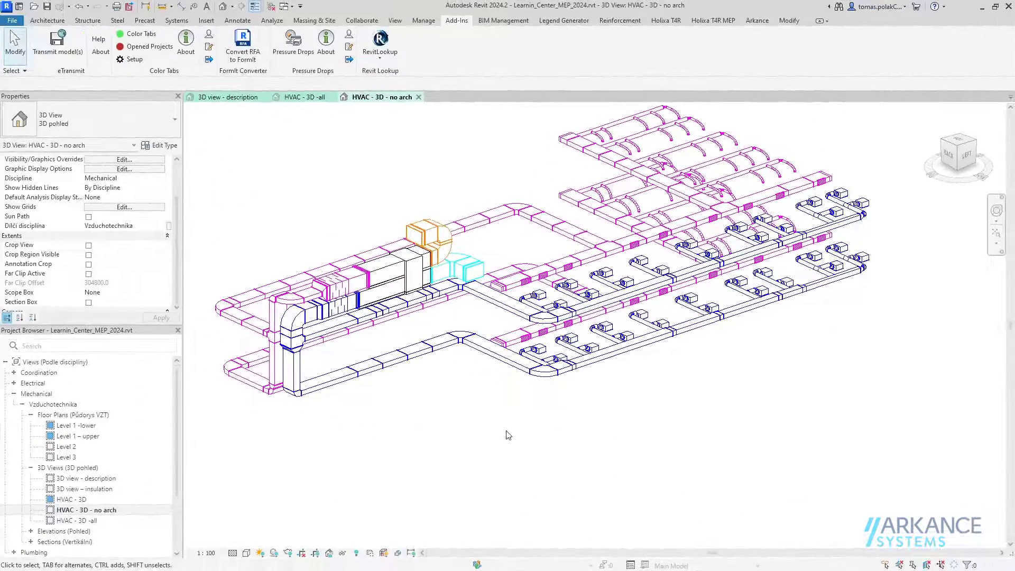
Step: Select the front-run elbow and review its parameters in Properties, then deselect it
{"action": "left_click", "coordinate": [462, 337]}
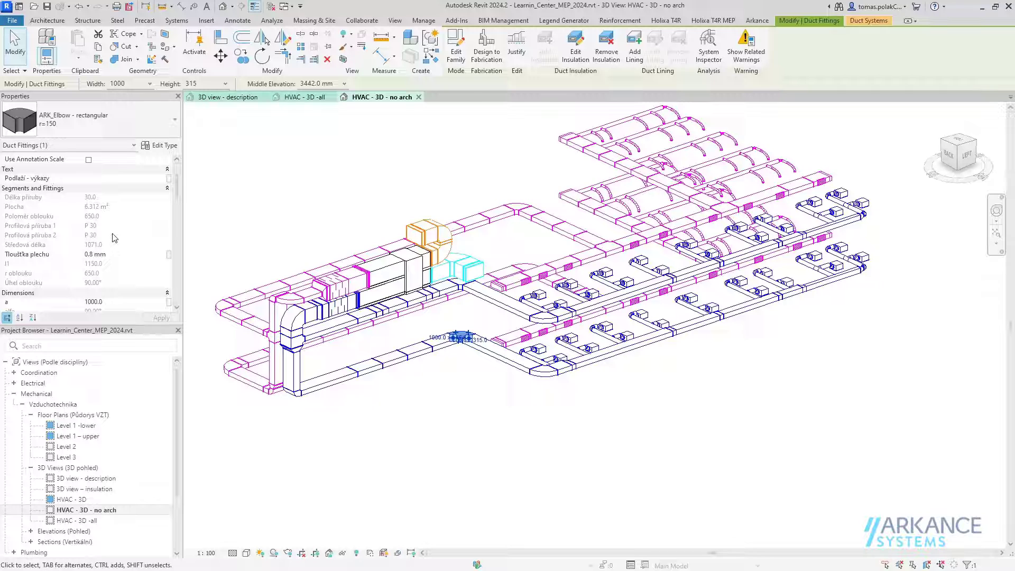
{"action": "scroll", "coordinate": [112, 238], "scroll_direction": "down", "scroll_amount": 5}
{"action": "scroll", "coordinate": [113, 238], "scroll_direction": "down", "scroll_amount": 4}
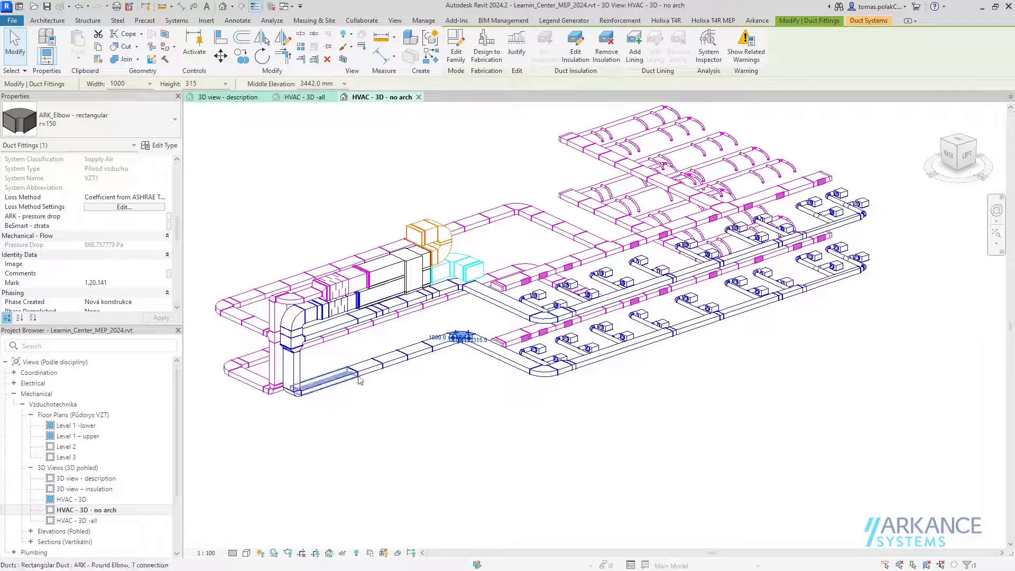
{"action": "key", "text": "Escape"}
Step: Run Pressure Drops on the duct–elbow–duct run and locate the ARK_Elbow in the model
{"action": "left_click", "coordinate": [442, 331]}
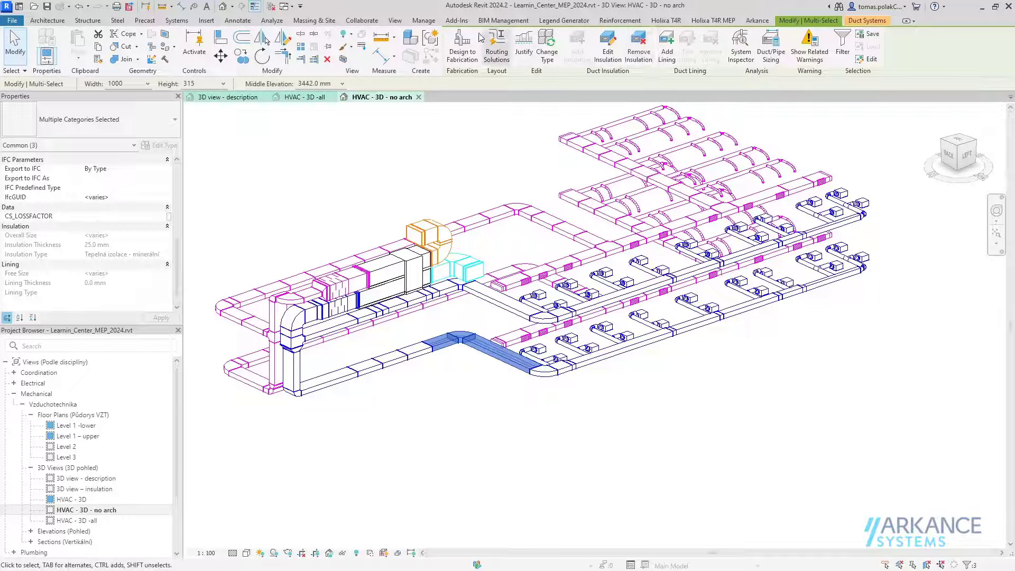
{"action": "left_click", "coordinate": [456, 20]}
{"action": "left_click", "coordinate": [293, 42]}
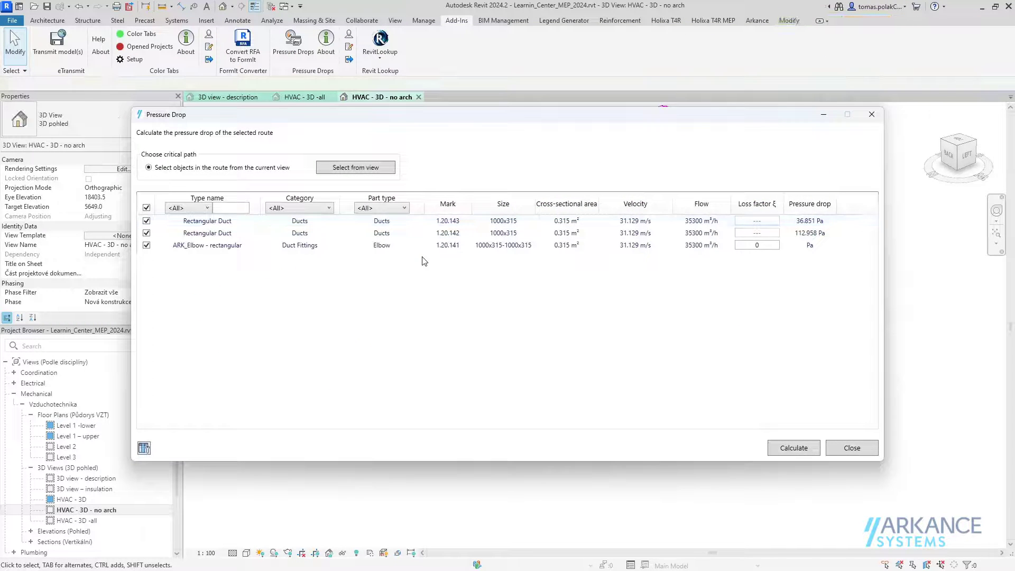
{"action": "left_click", "coordinate": [235, 248]}
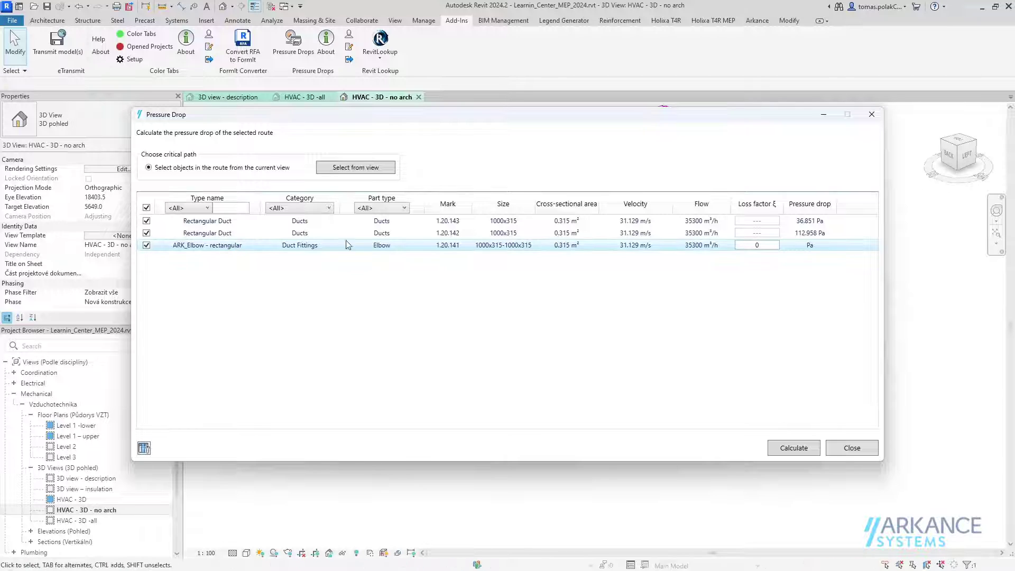
{"action": "left_click_drag", "start_coordinate": [565, 118], "coordinate": [548, 381]}
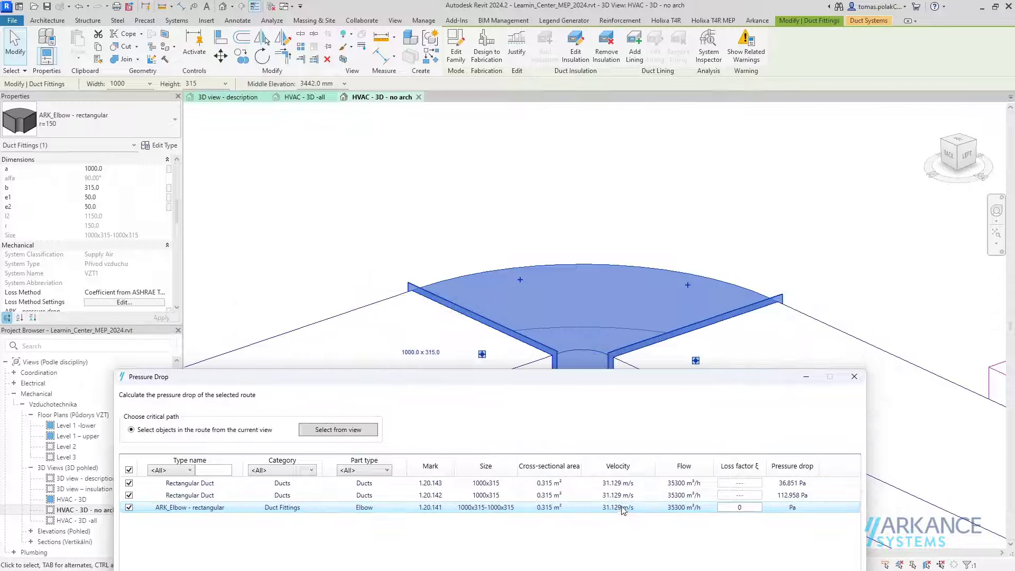
{"action": "left_click", "coordinate": [684, 510]}
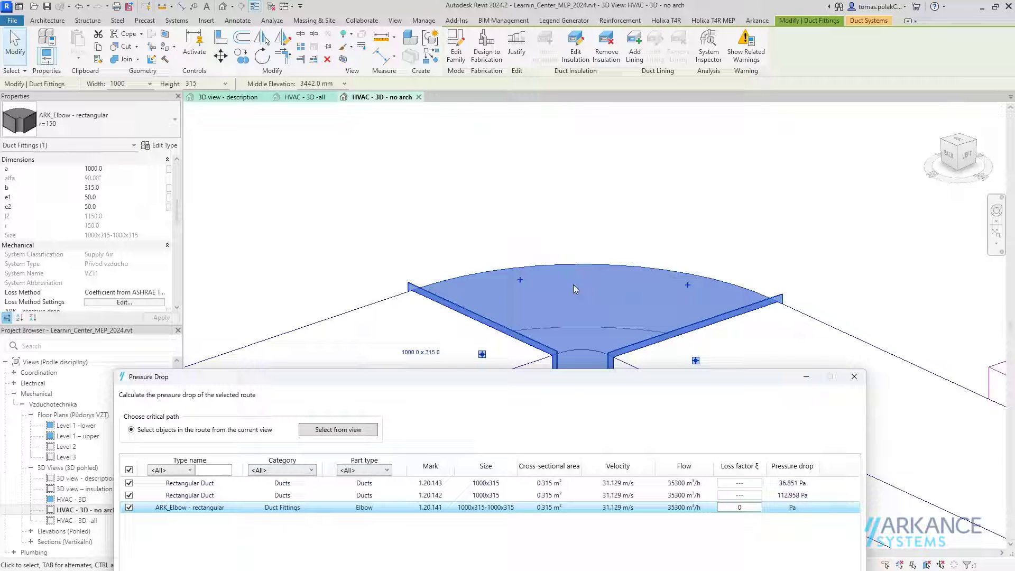
{"action": "left_click", "coordinate": [853, 376]}
{"action": "scroll", "coordinate": [565, 410], "scroll_direction": "down", "scroll_amount": 8}
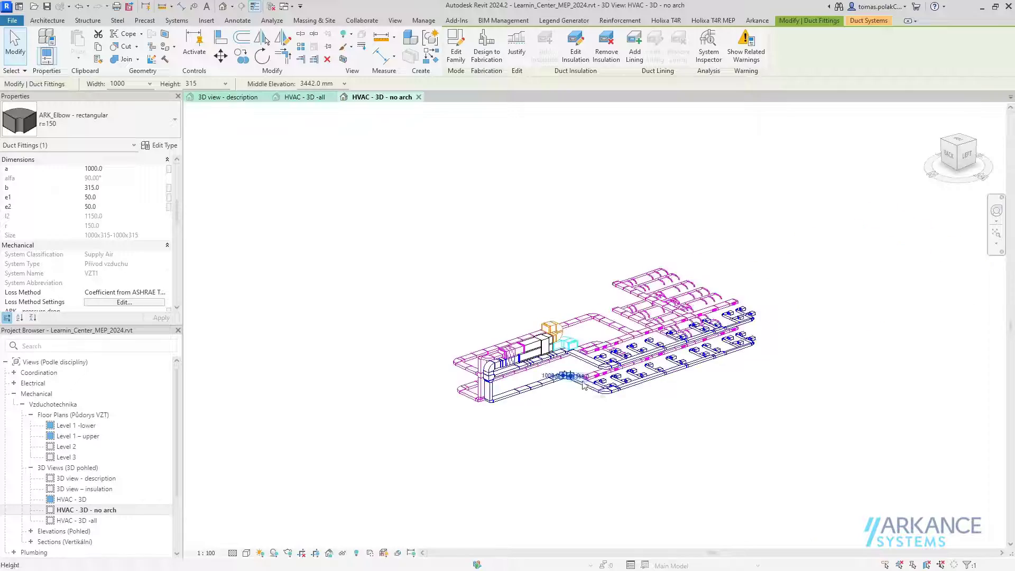
Step: Inspect the duct and the disconnected tee at its left end on the Mech - 1.NP plan
{"action": "left_click", "coordinate": [551, 450]}
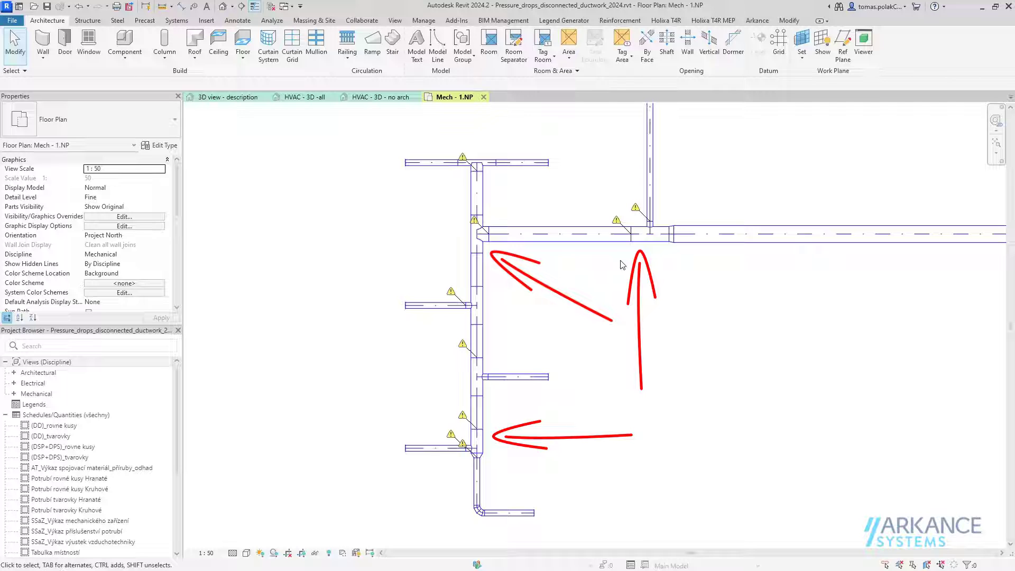
{"action": "left_click", "coordinate": [540, 239]}
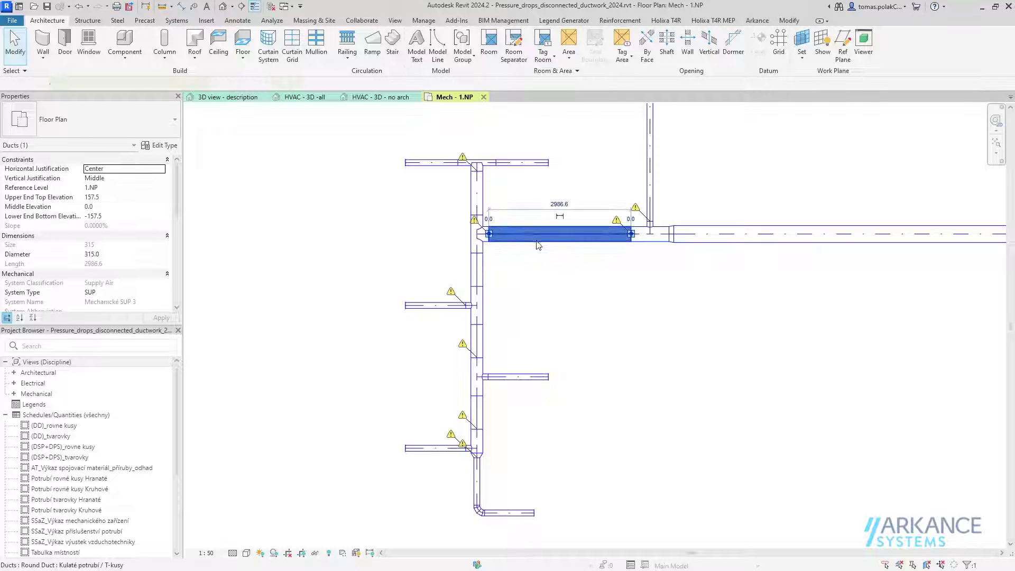
{"action": "left_click", "coordinate": [483, 238]}
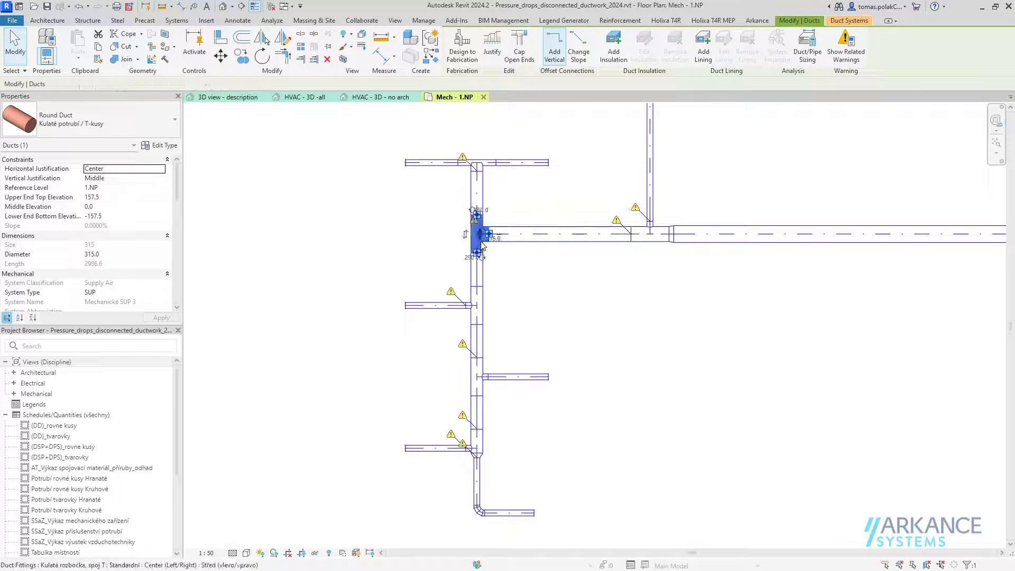
{"action": "left_click", "coordinate": [501, 263]}
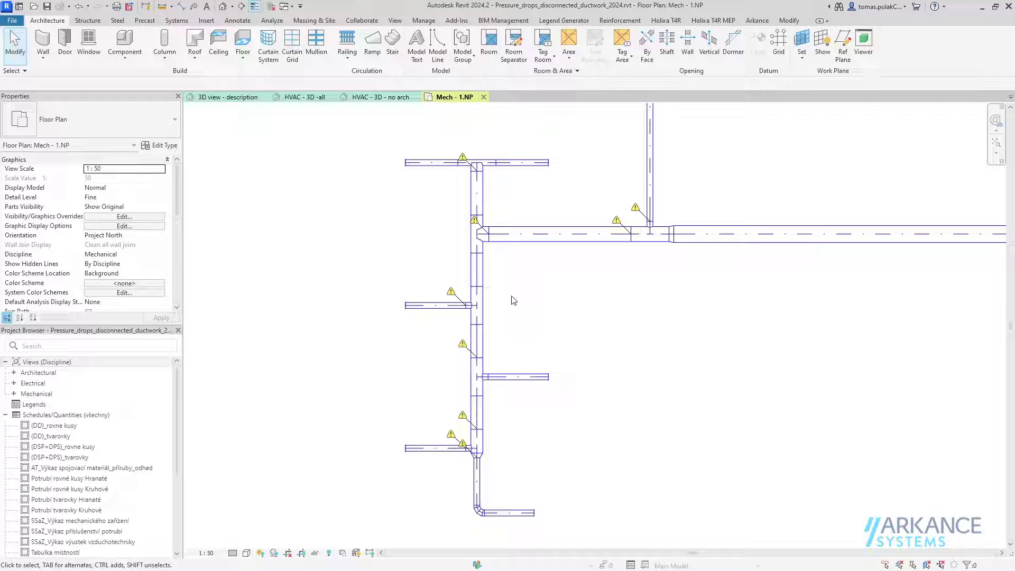
Step: Window-select all ducts and fittings, run Pressure Drops, and review then close the results table
{"action": "left_click_drag", "start_coordinate": [709, 476], "coordinate": [417, 173]}
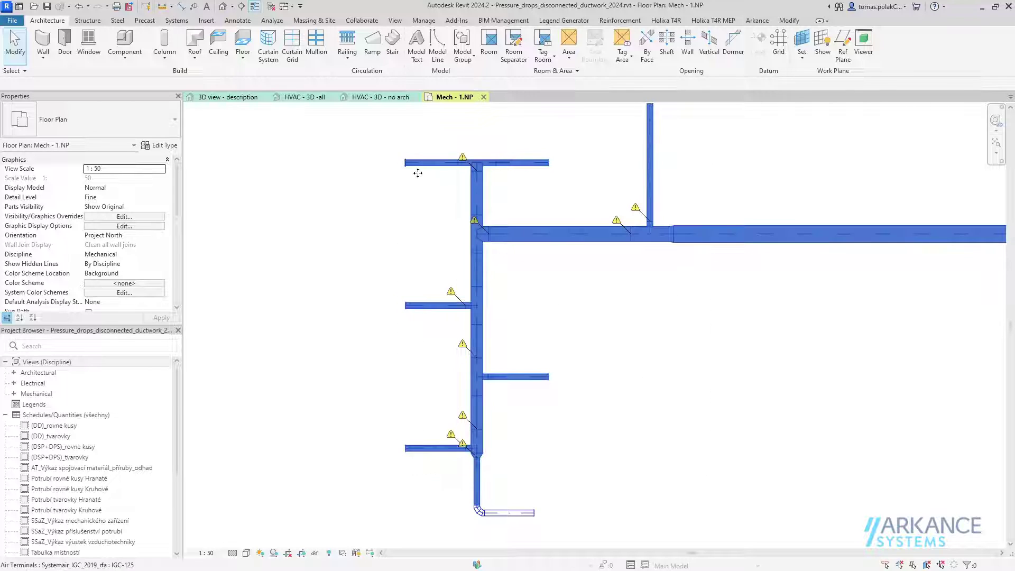
{"action": "left_click", "coordinate": [457, 20]}
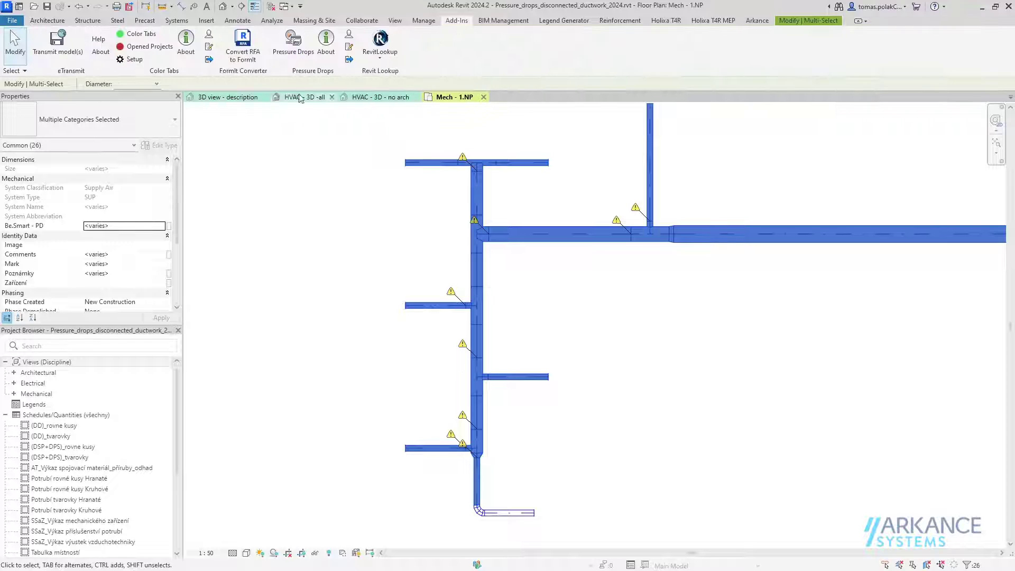
{"action": "left_click", "coordinate": [294, 42]}
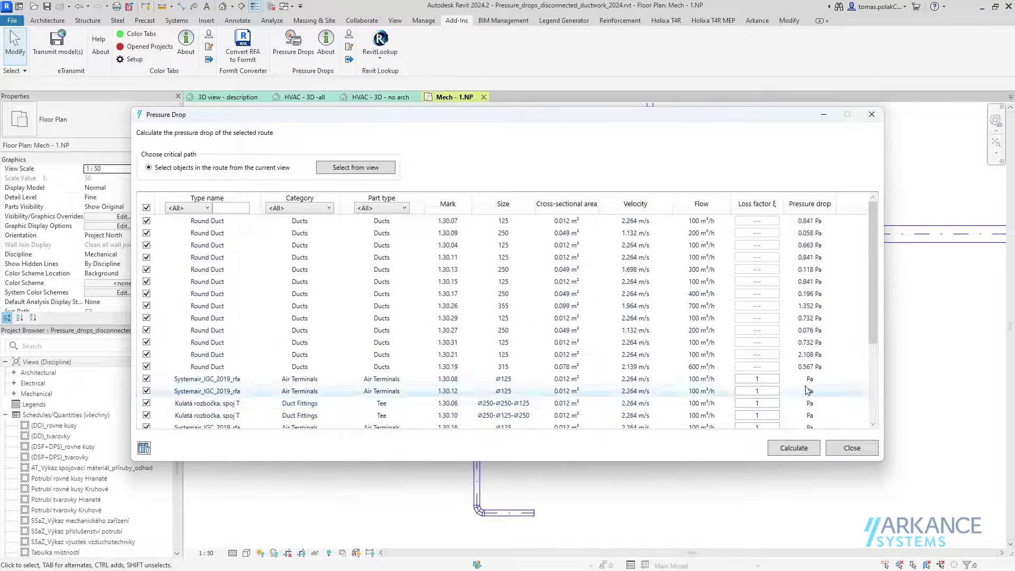
{"action": "left_click", "coordinate": [852, 448]}
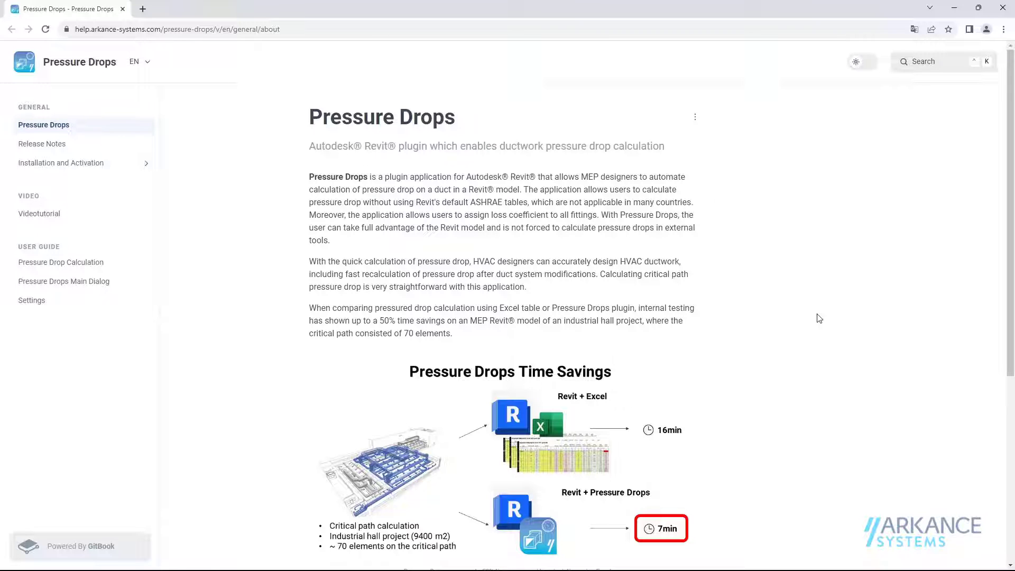
Step: Scroll to the Product page, Purchase and Free Trial cards at the page bottom
{"action": "scroll", "coordinate": [819, 317], "scroll_direction": "down", "scroll_amount": 5}
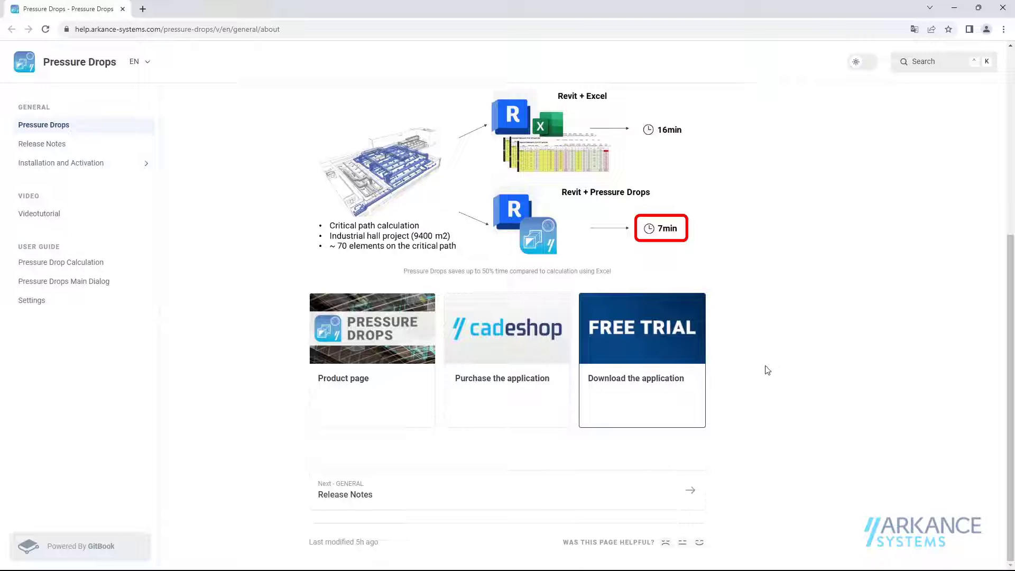